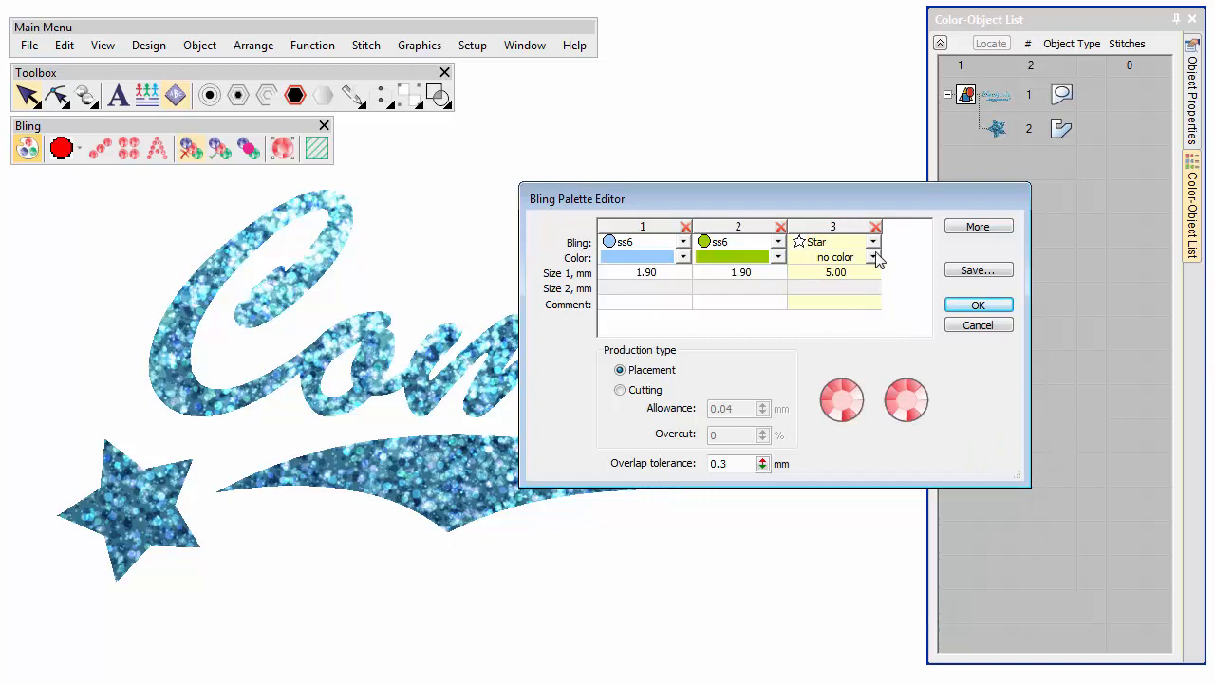
# Give the Star bling a green colour, keep Placement production type, and confirm the Bling Palette Editor.
pyautogui.click(873, 257)
pyautogui.click(834, 344)
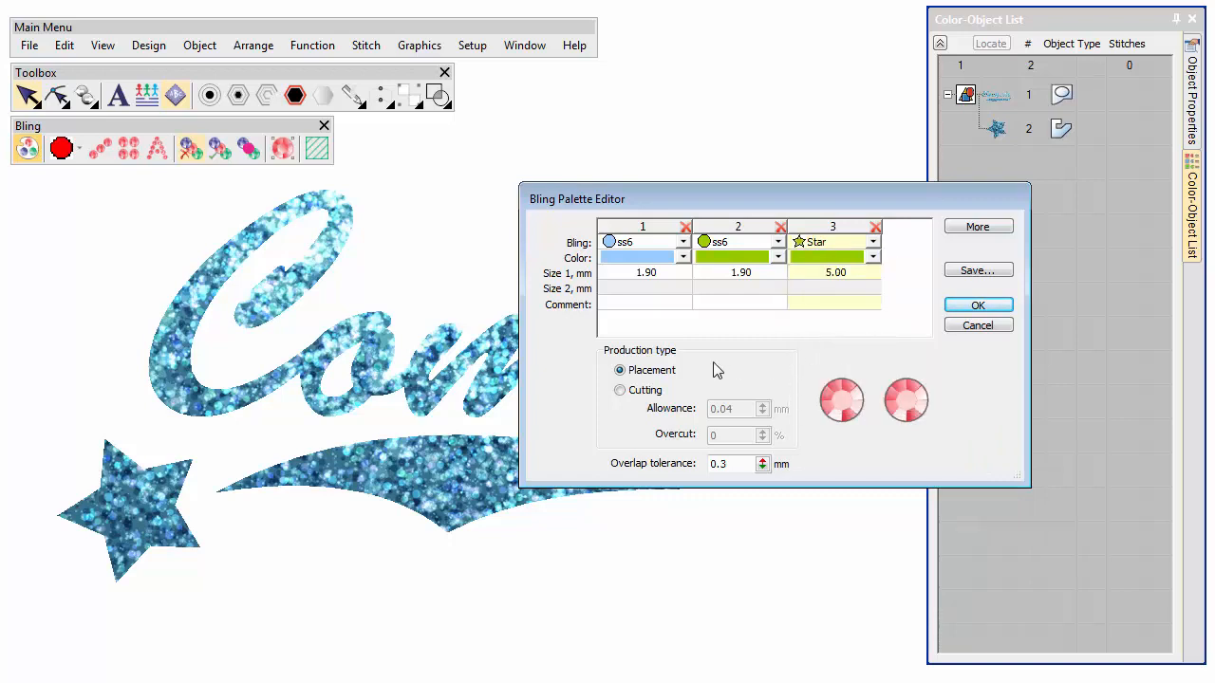
pyautogui.click(630, 393)
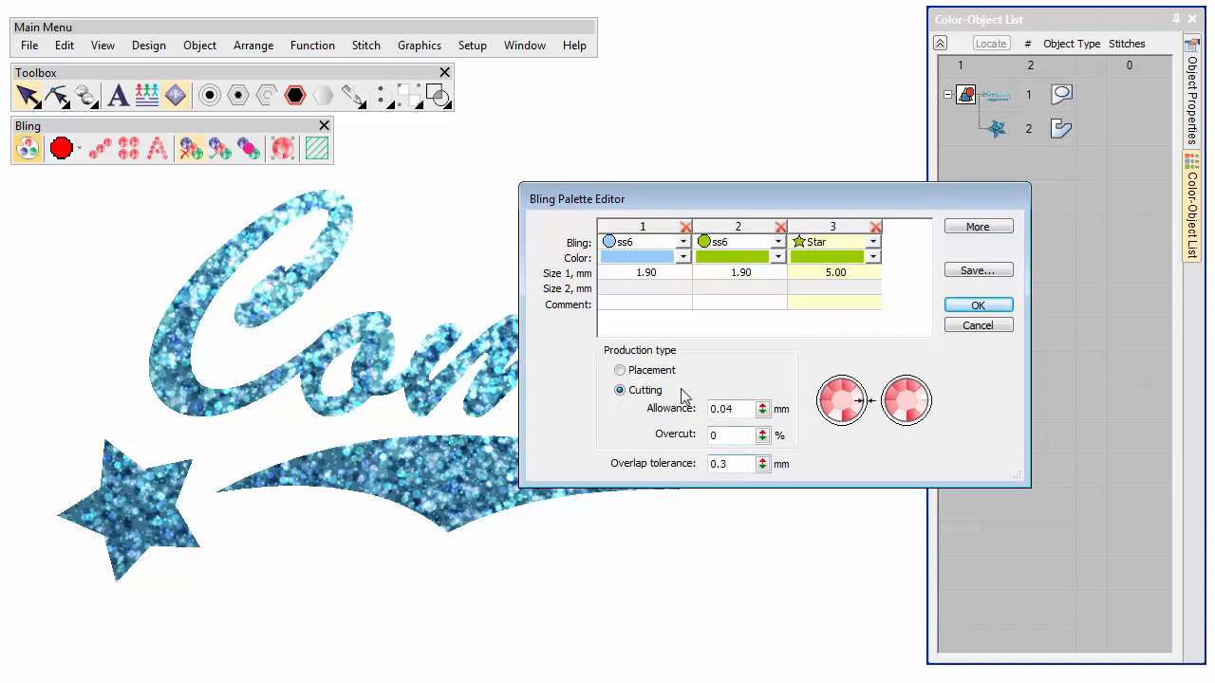
pyautogui.click(632, 371)
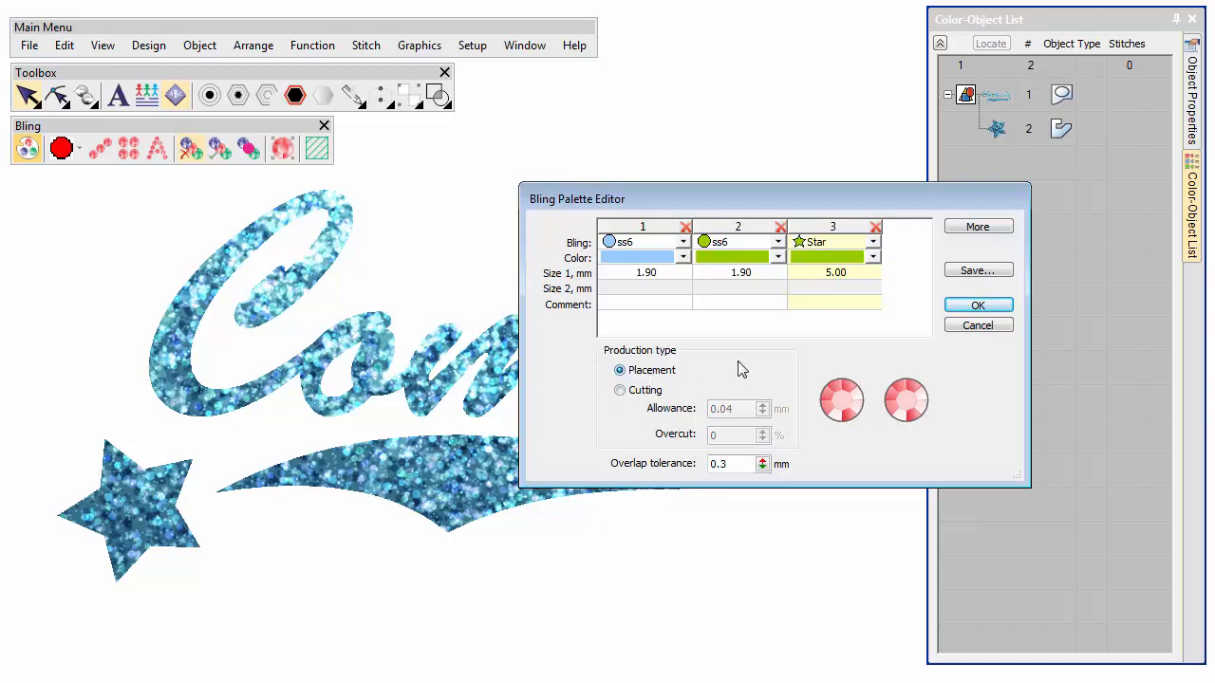
pyautogui.click(974, 304)
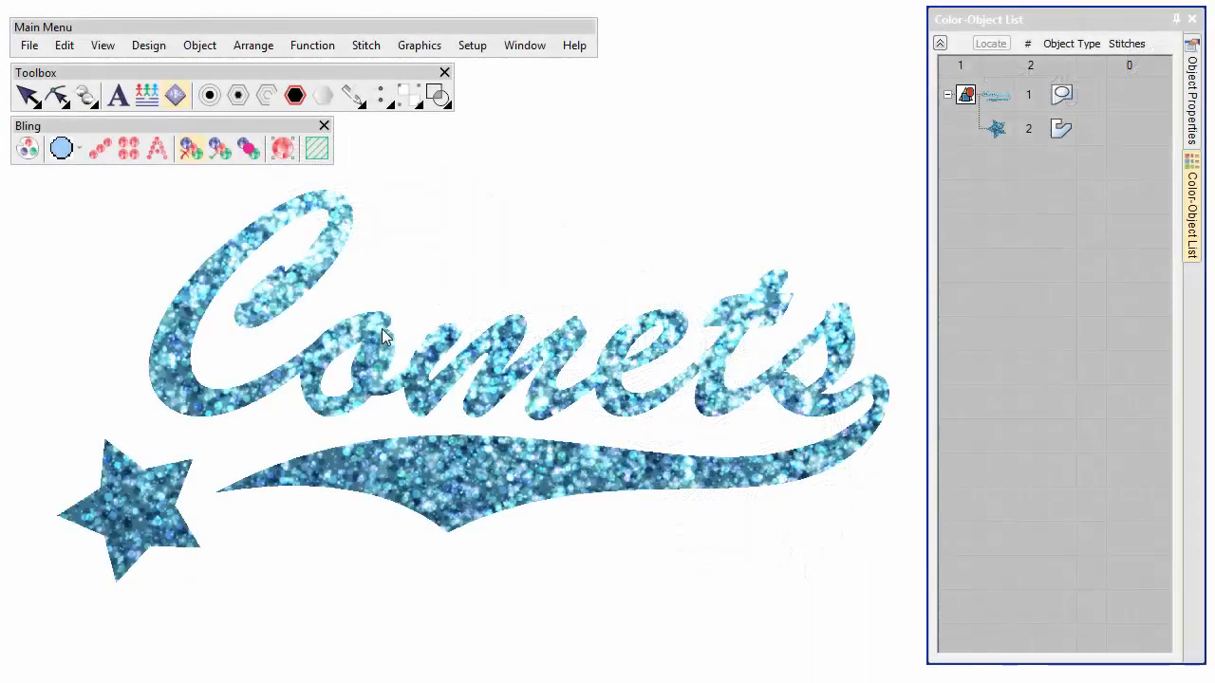
# Create one run offset 4.00 mm around the Comets lettering with Simple Offsets.
pyautogui.click(383, 332)
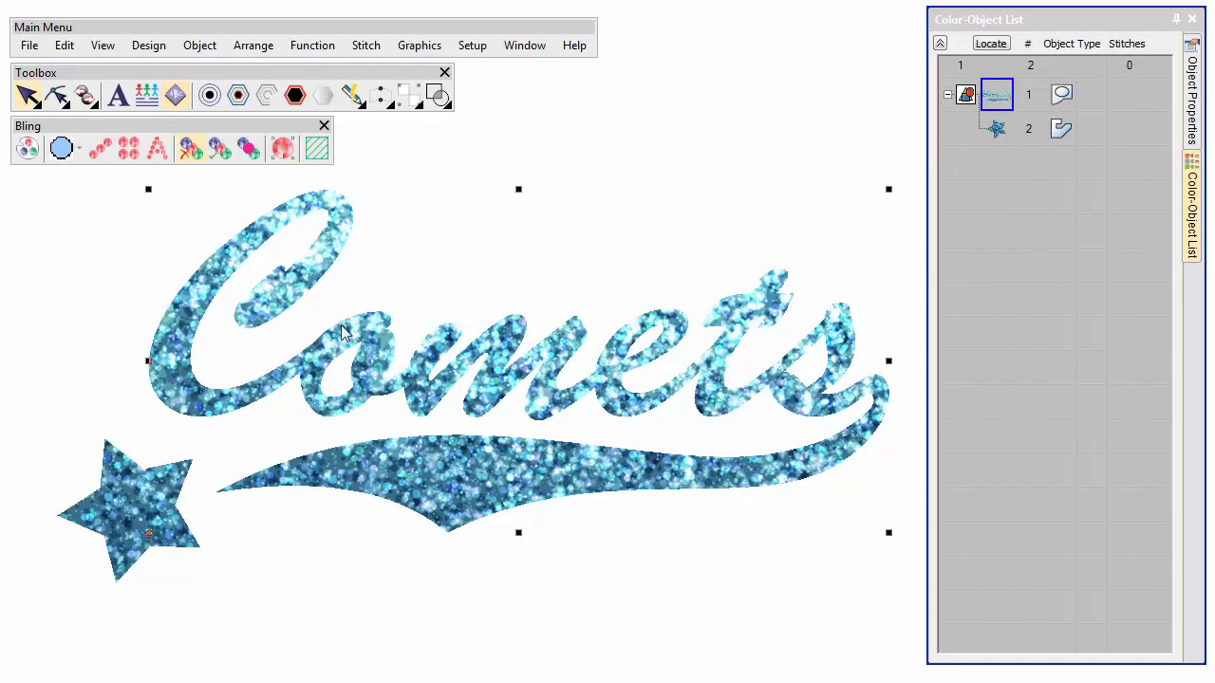
pyautogui.click(209, 96)
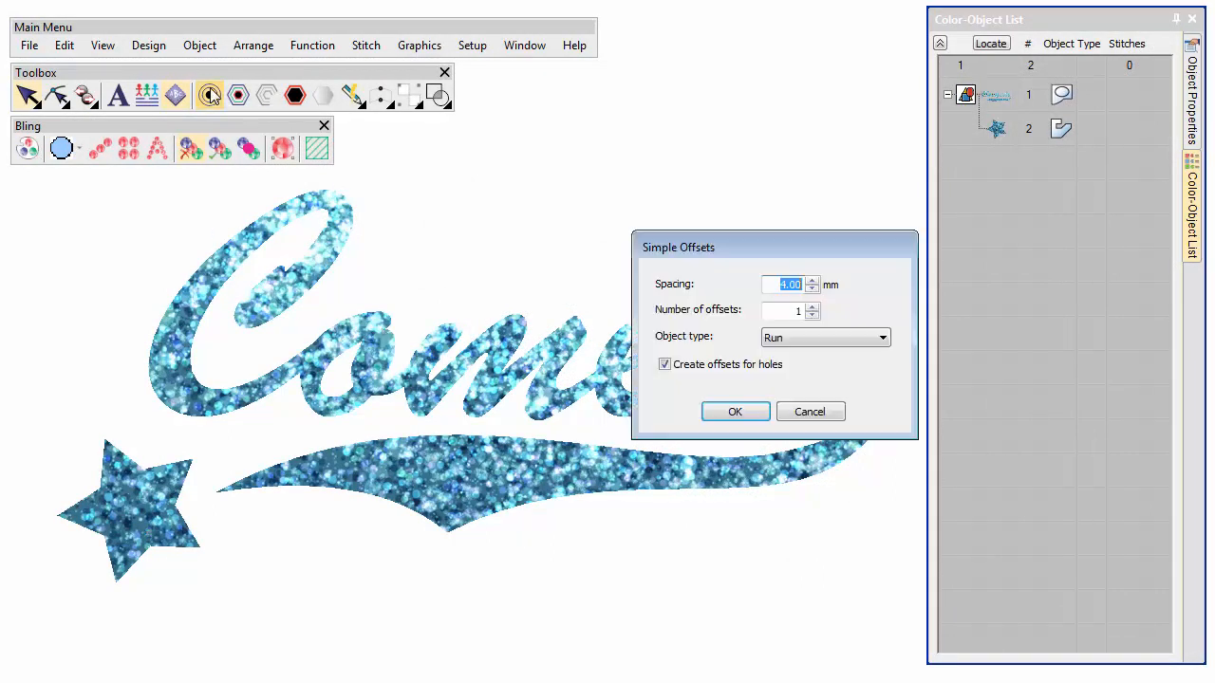
pyautogui.click(732, 411)
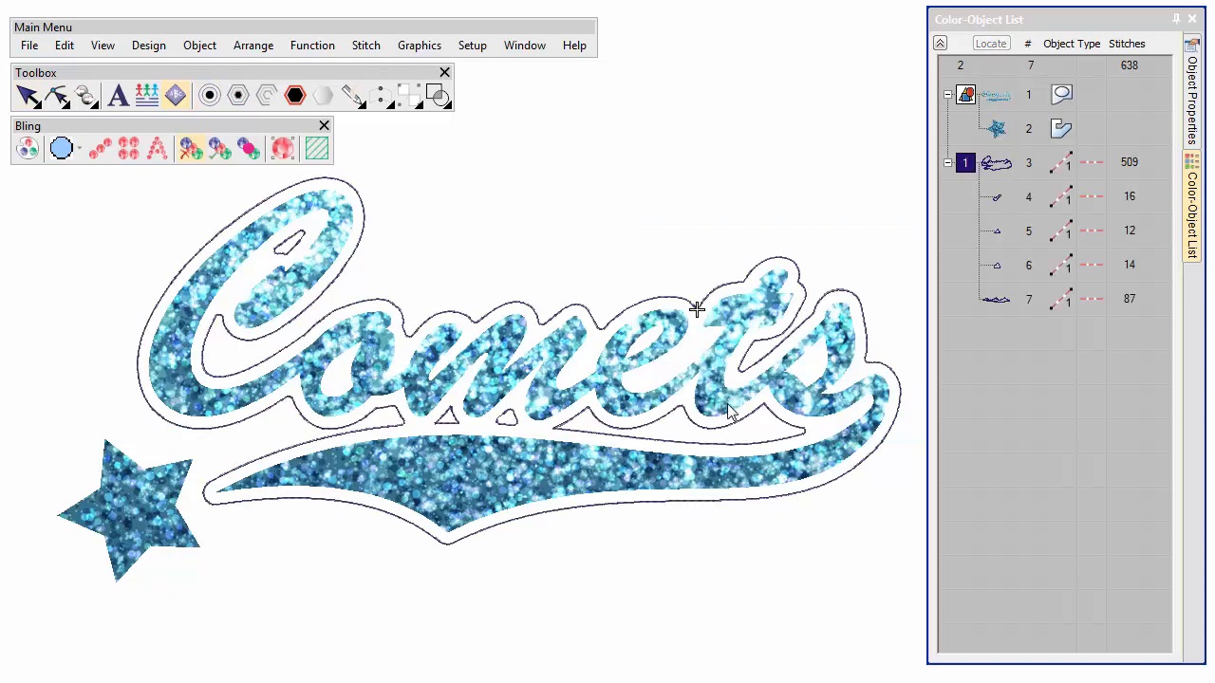
# Convert the new offset outlines to a bling run.
pyautogui.click(964, 164)
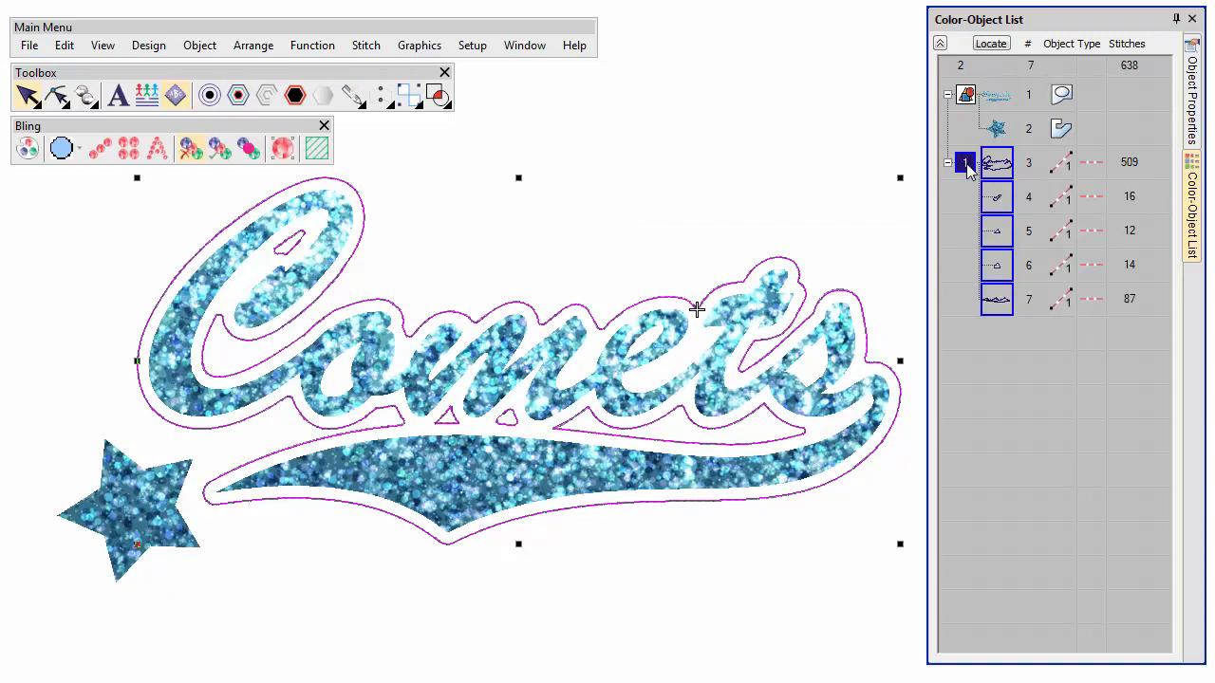
pyautogui.rightClick(282, 410)
pyautogui.moveTo(302, 397)
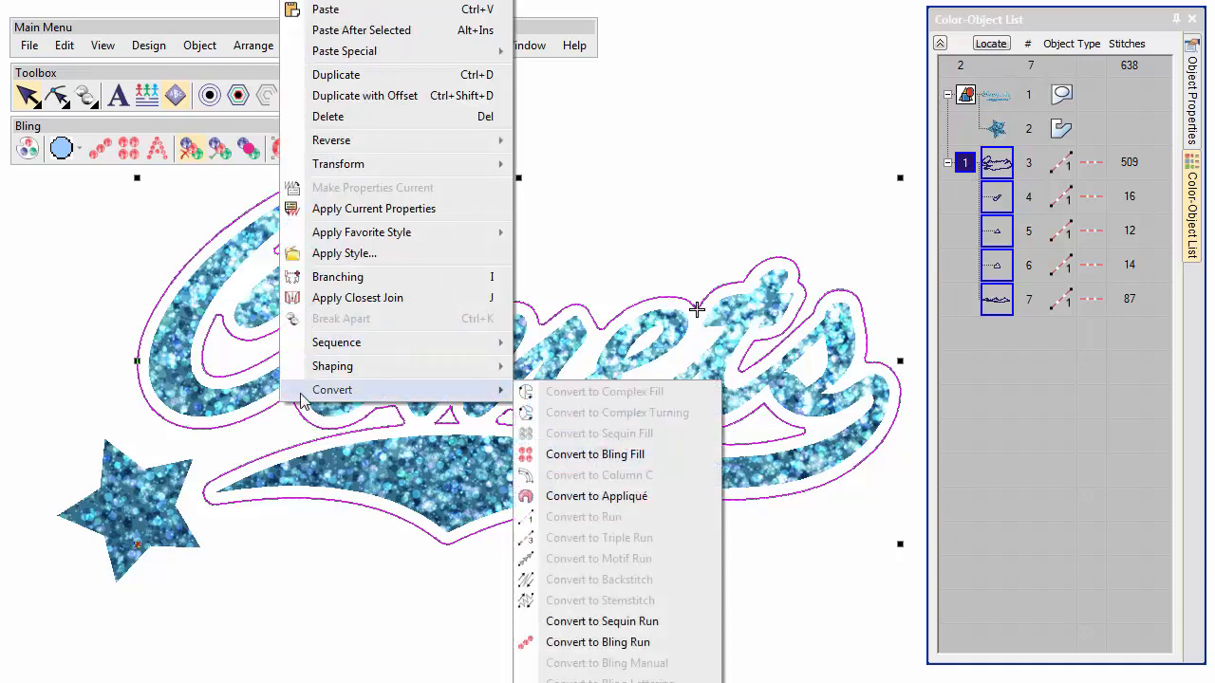
pyautogui.click(560, 642)
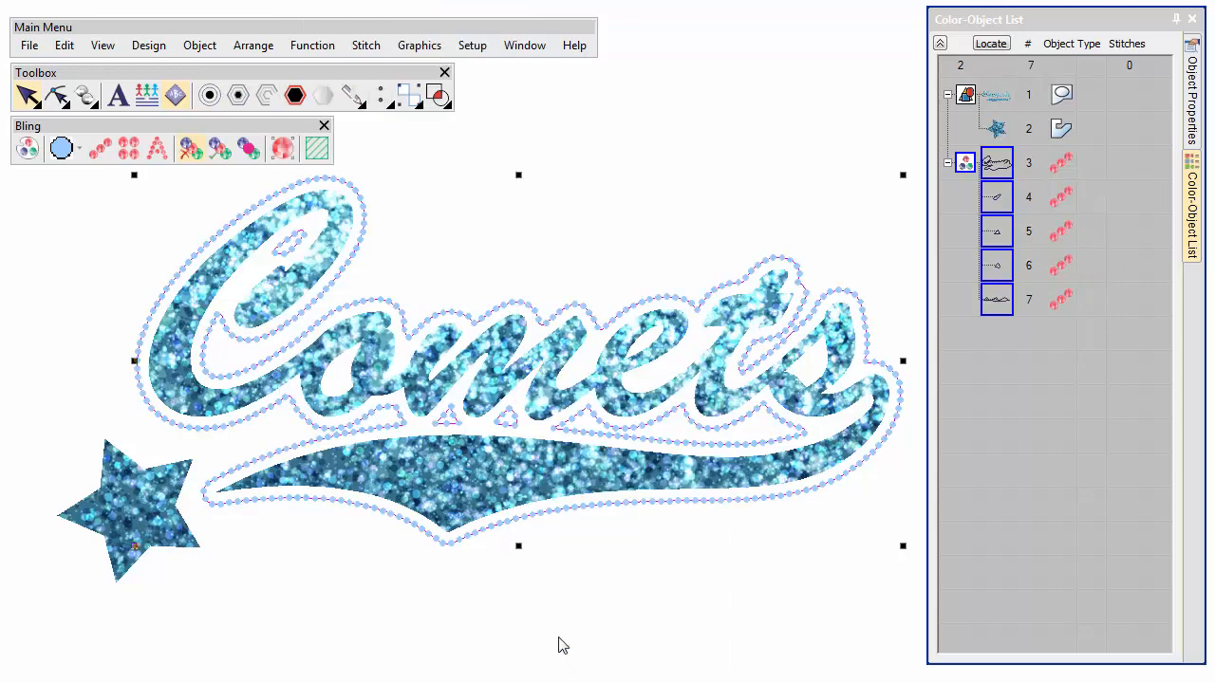
# Open the bling run's properties and set its spacing to 2.00 mm.
pyautogui.doubleClick(560, 515)
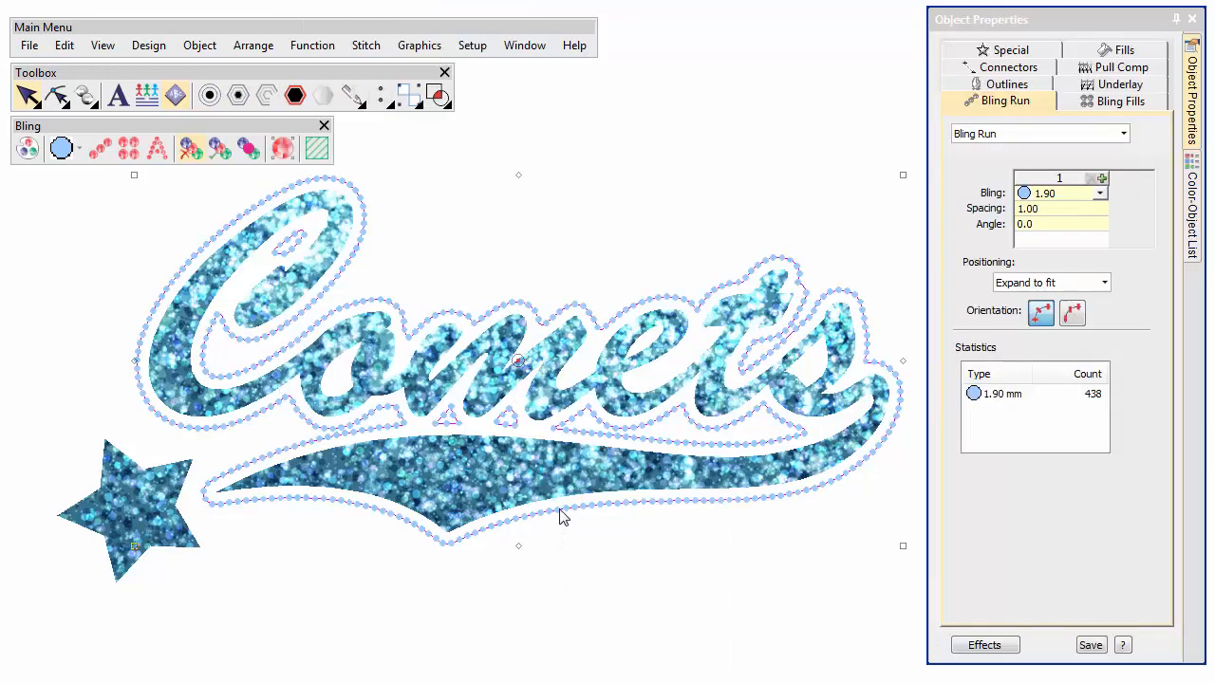
pyautogui.moveTo(929, 520); pyautogui.dragTo(732, 536)
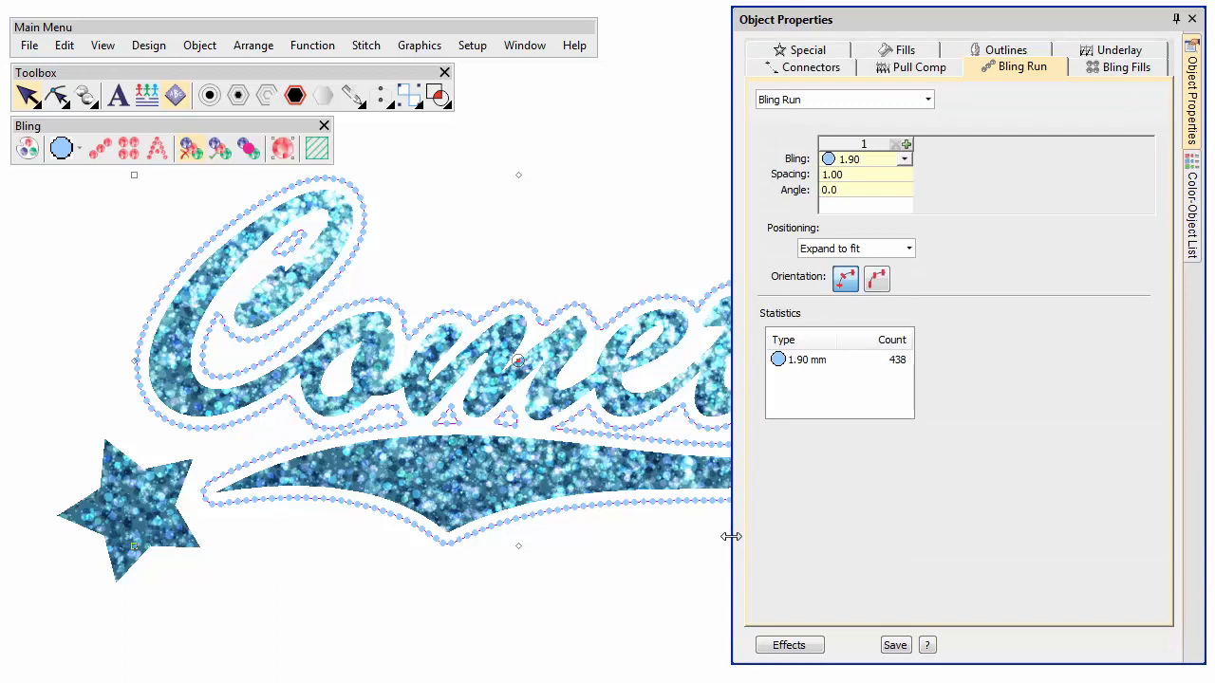
pyautogui.click(828, 175)
pyautogui.write('2')
pyautogui.press('Return')
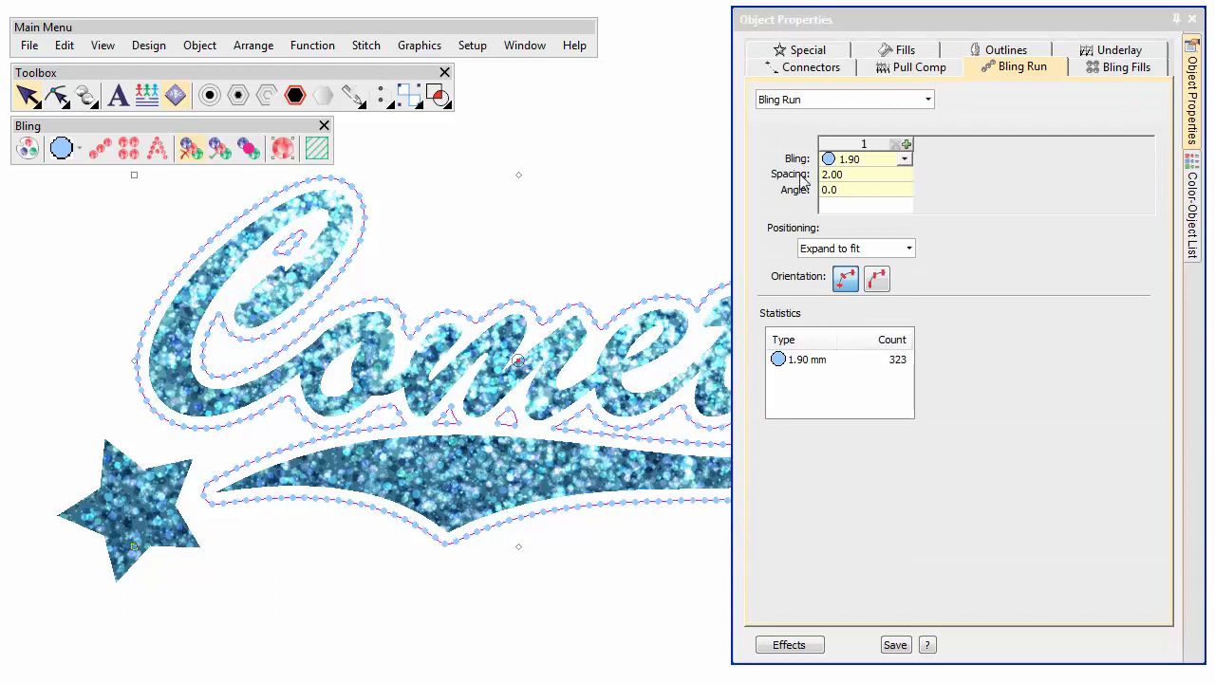
# Add a second bling to the run sequence and set it to the green ss6.
pyautogui.click(907, 144)
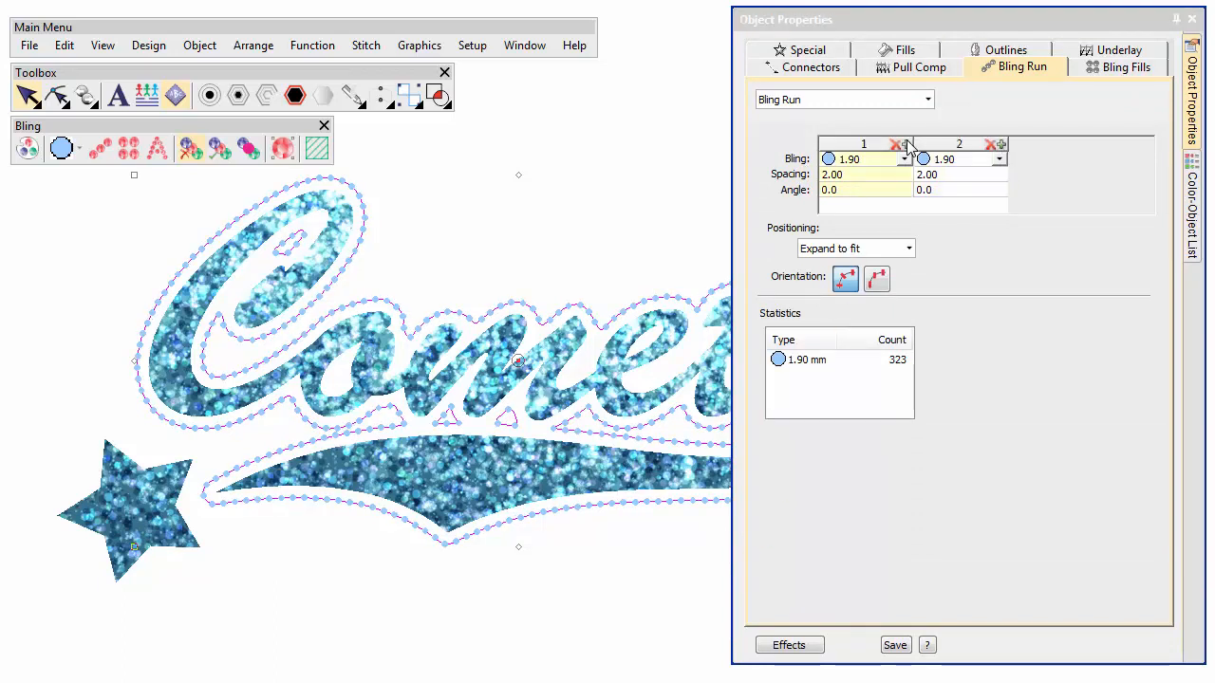
pyautogui.click(999, 160)
pyautogui.click(987, 190)
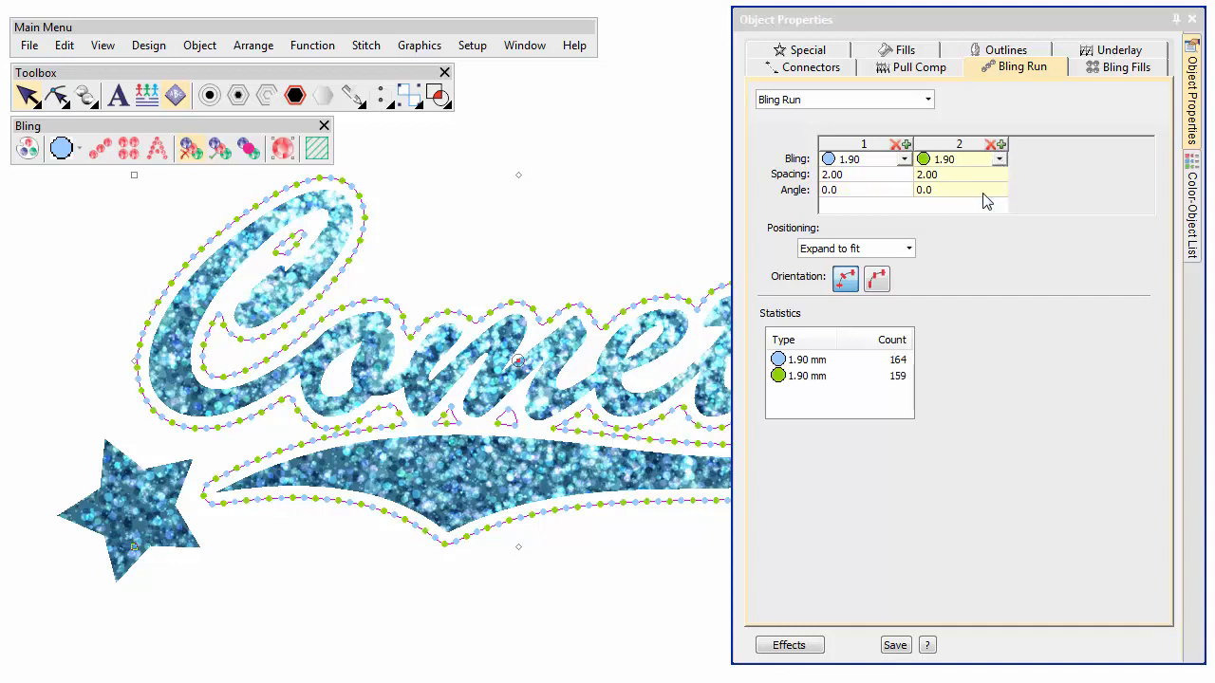
# Add a third bling to the run sequence and set it to the blue ss6.
pyautogui.click(1001, 145)
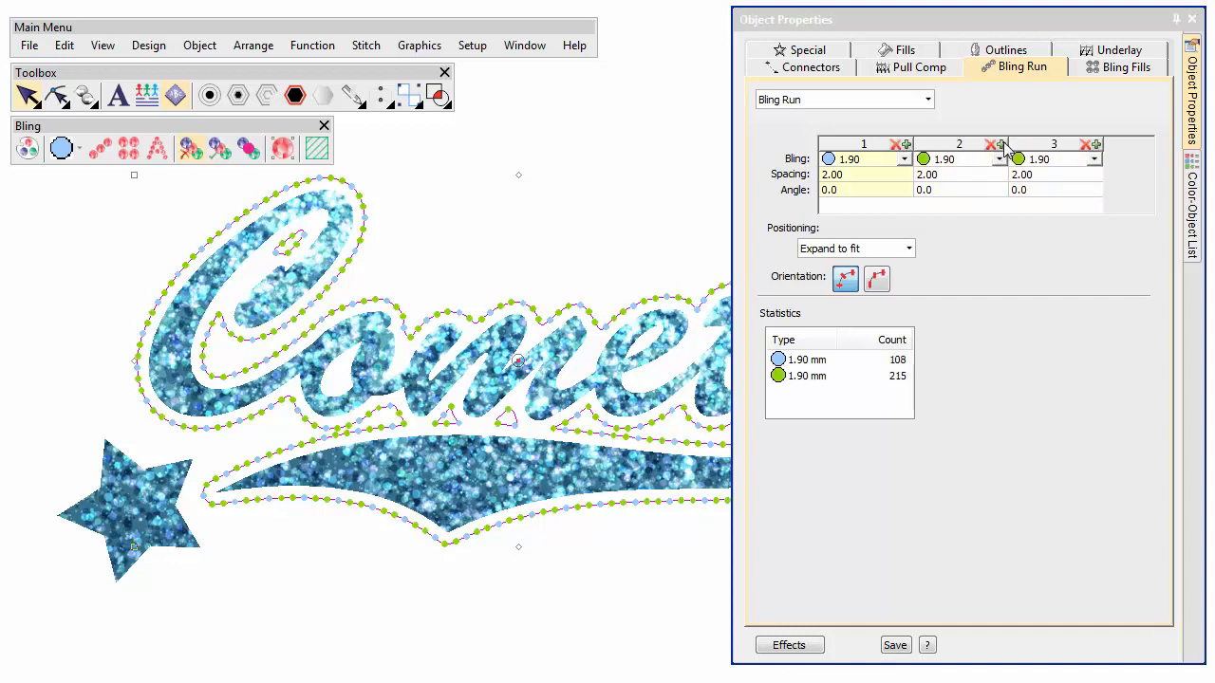
pyautogui.click(1095, 160)
pyautogui.click(1072, 176)
# Add a fourth bling to the run sequence and set it to the 5.00 mm Star.
pyautogui.click(1098, 144)
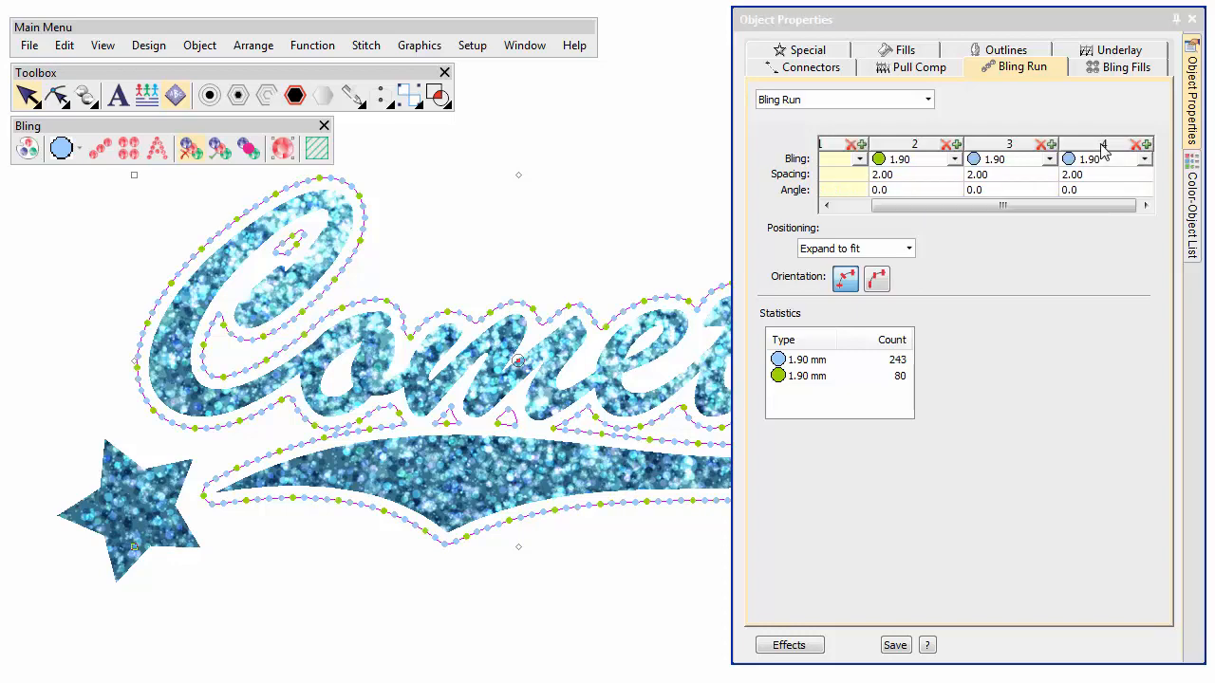
pyautogui.click(1143, 160)
pyautogui.click(1129, 206)
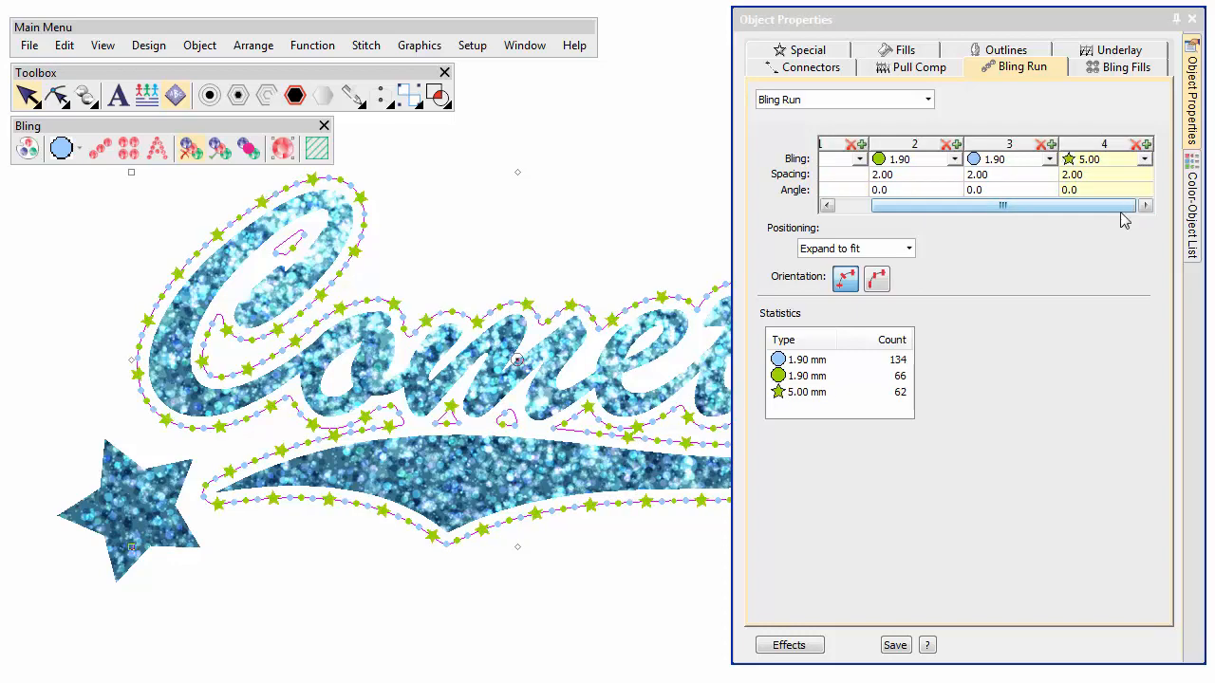
# Zoom to the star shape and digitize a bling fill by tracing its ten corners.
pyautogui.moveTo(732, 241); pyautogui.dragTo(919, 245)
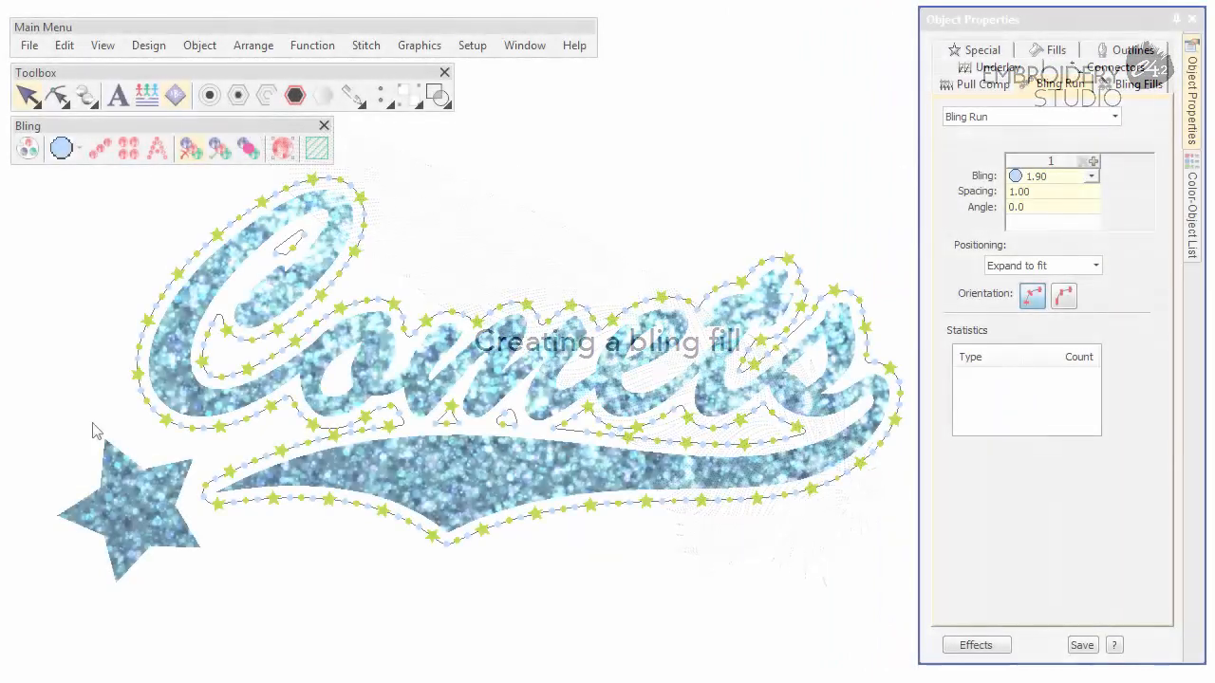
pyautogui.press('b')
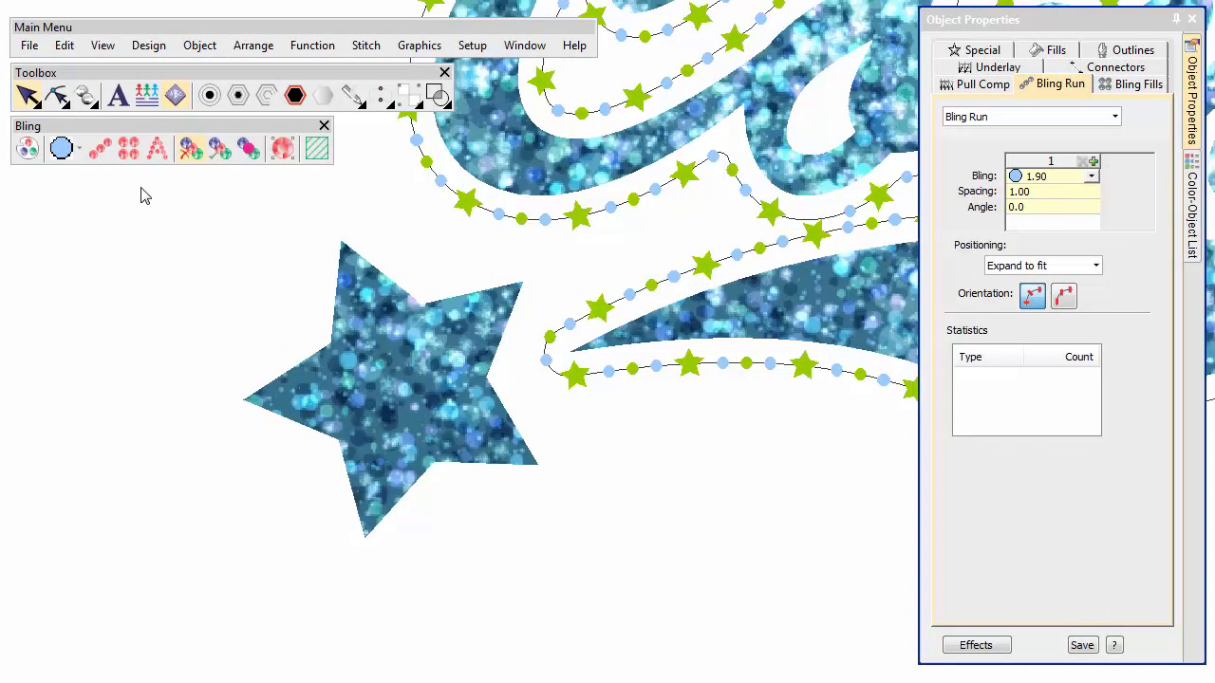
pyautogui.click(129, 152)
pyautogui.click(340, 241)
pyautogui.click(421, 303)
pyautogui.click(523, 283)
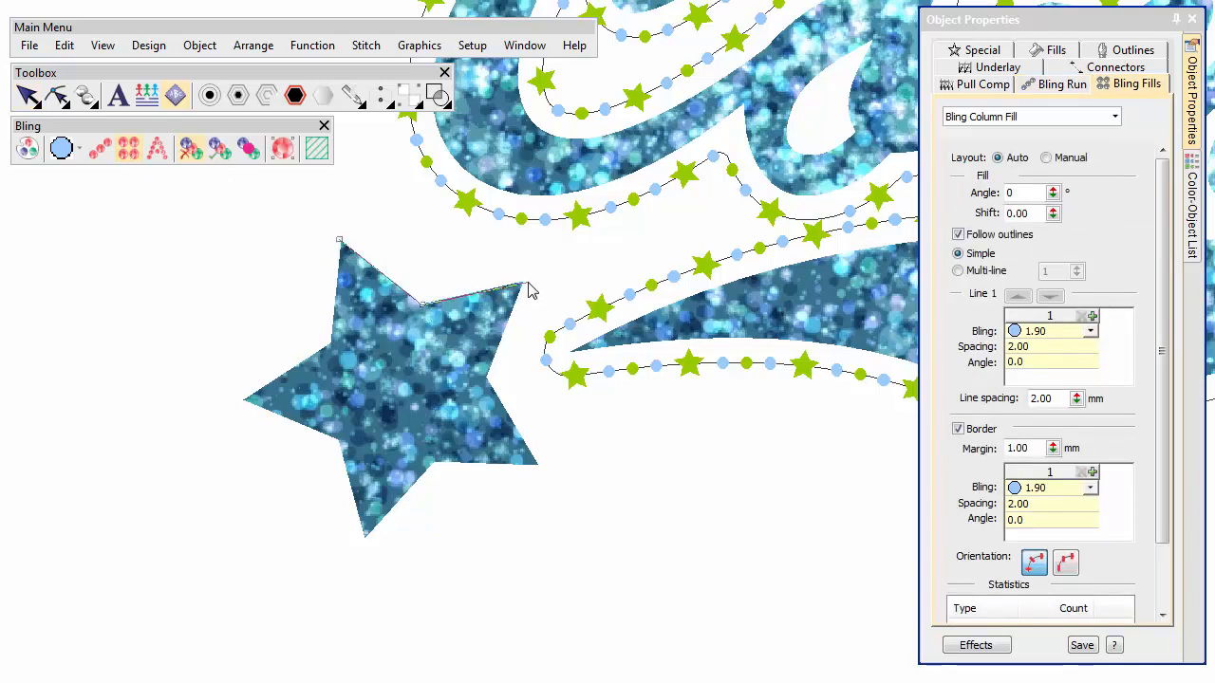
pyautogui.click(487, 378)
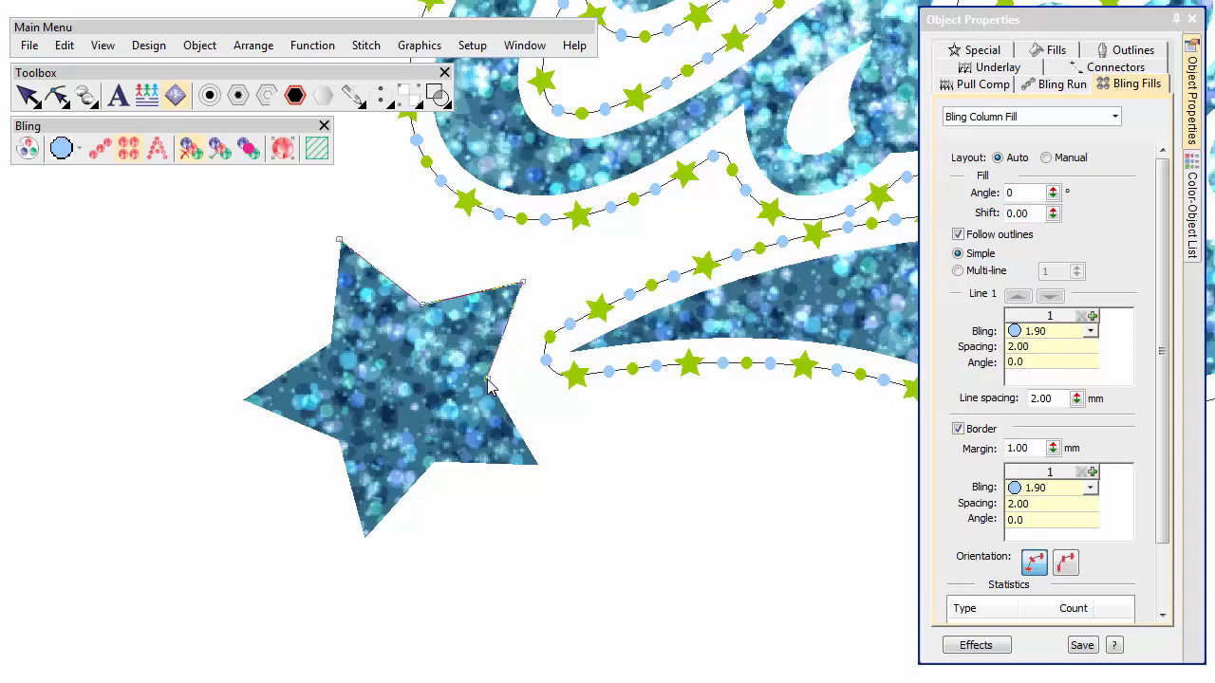
pyautogui.click(539, 463)
pyautogui.click(435, 464)
pyautogui.click(364, 537)
pyautogui.click(340, 441)
pyautogui.click(245, 399)
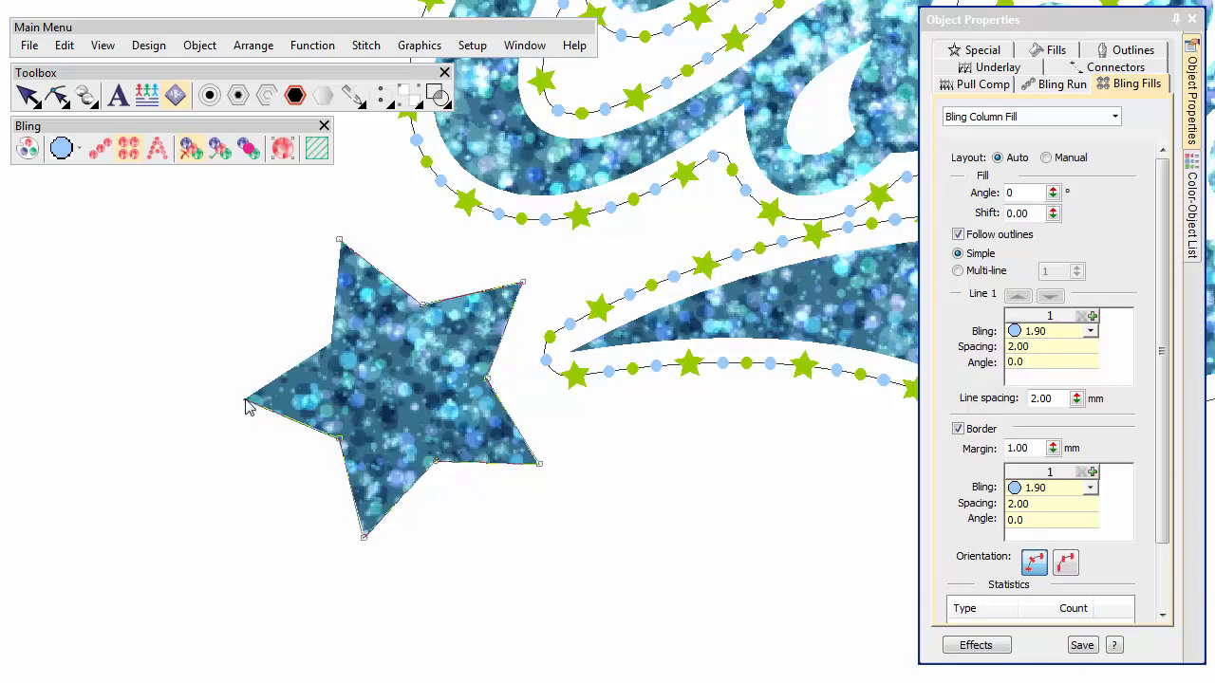
pyautogui.click(332, 347)
pyautogui.press('Return')
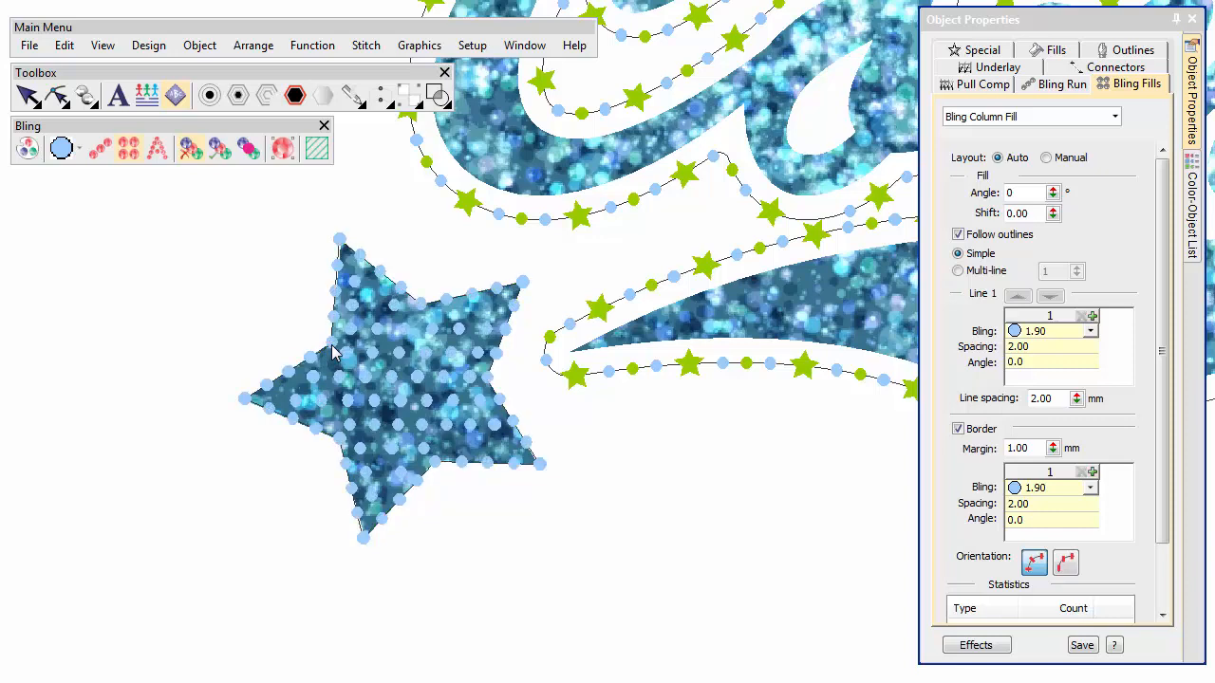
# Change the star's fill to Bling Contour Fill with a multiline layout of 2 lines.
pyautogui.click(1088, 123)
pyautogui.click(1094, 136)
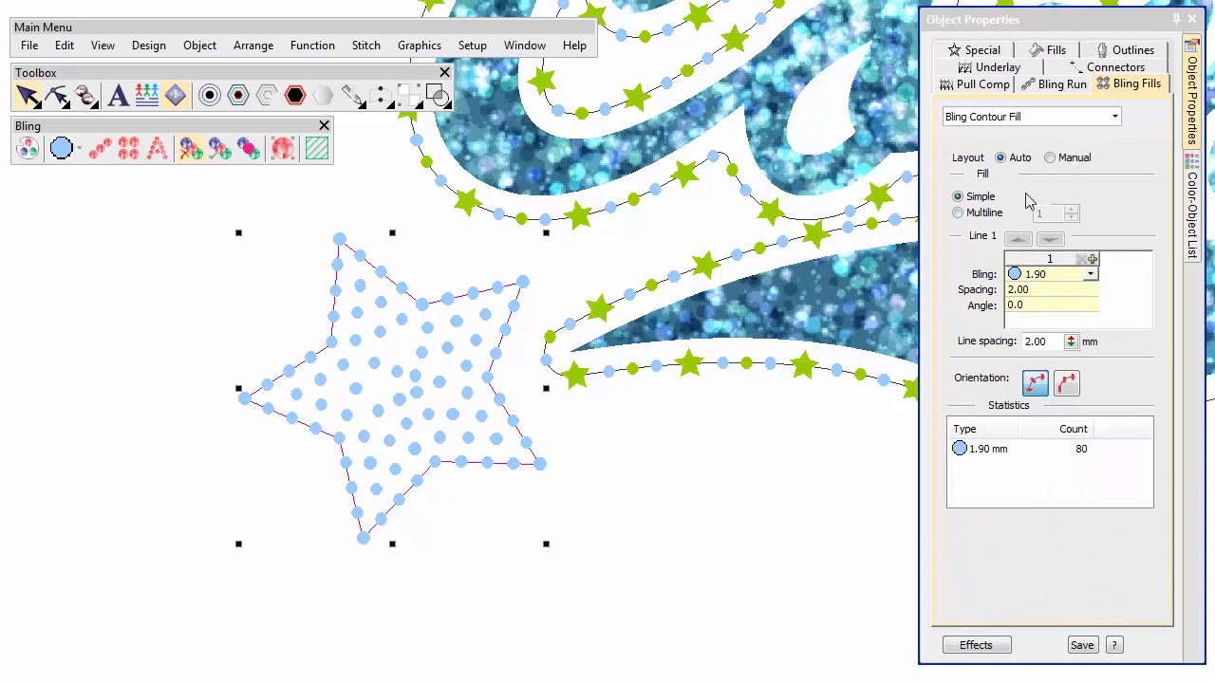
pyautogui.click(979, 215)
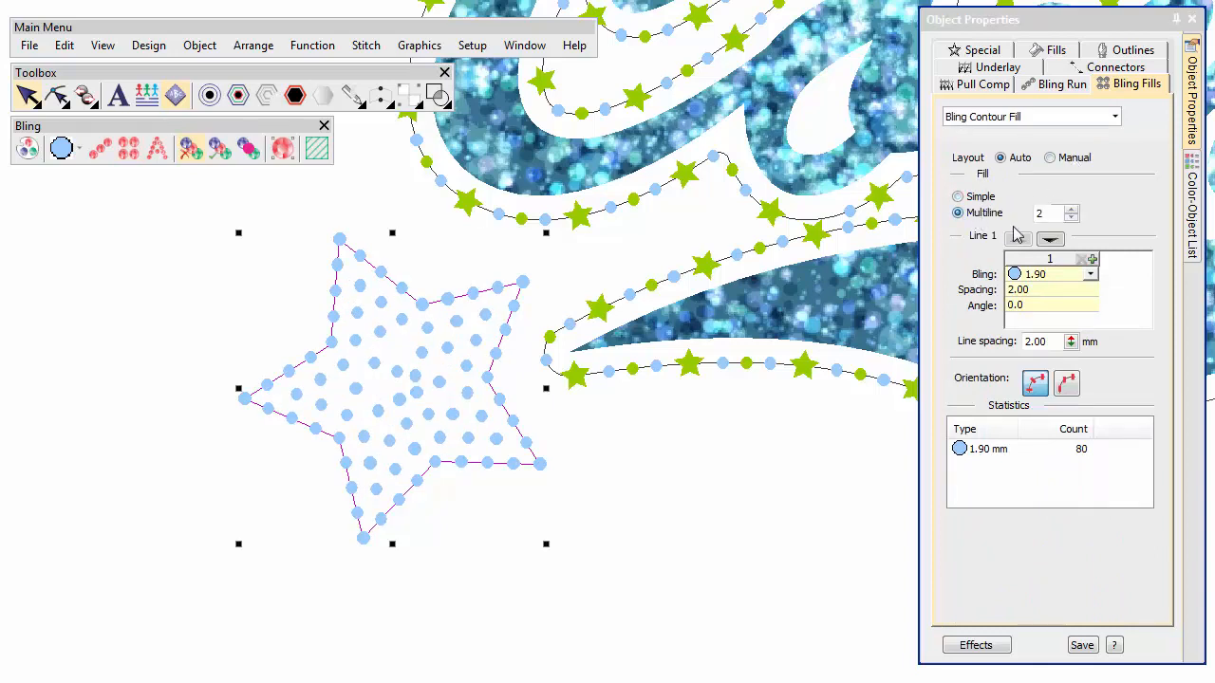
# Set the second contour line's bling to the green ss6.
pyautogui.click(1052, 240)
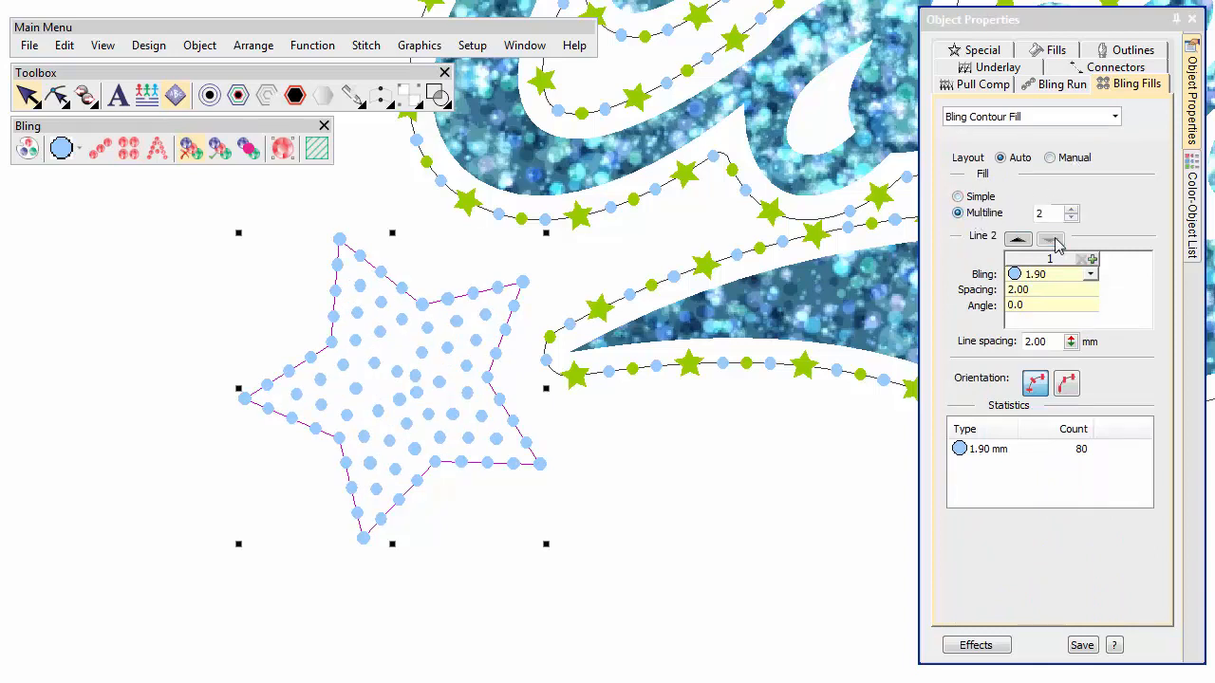
pyautogui.click(1090, 274)
pyautogui.click(1080, 310)
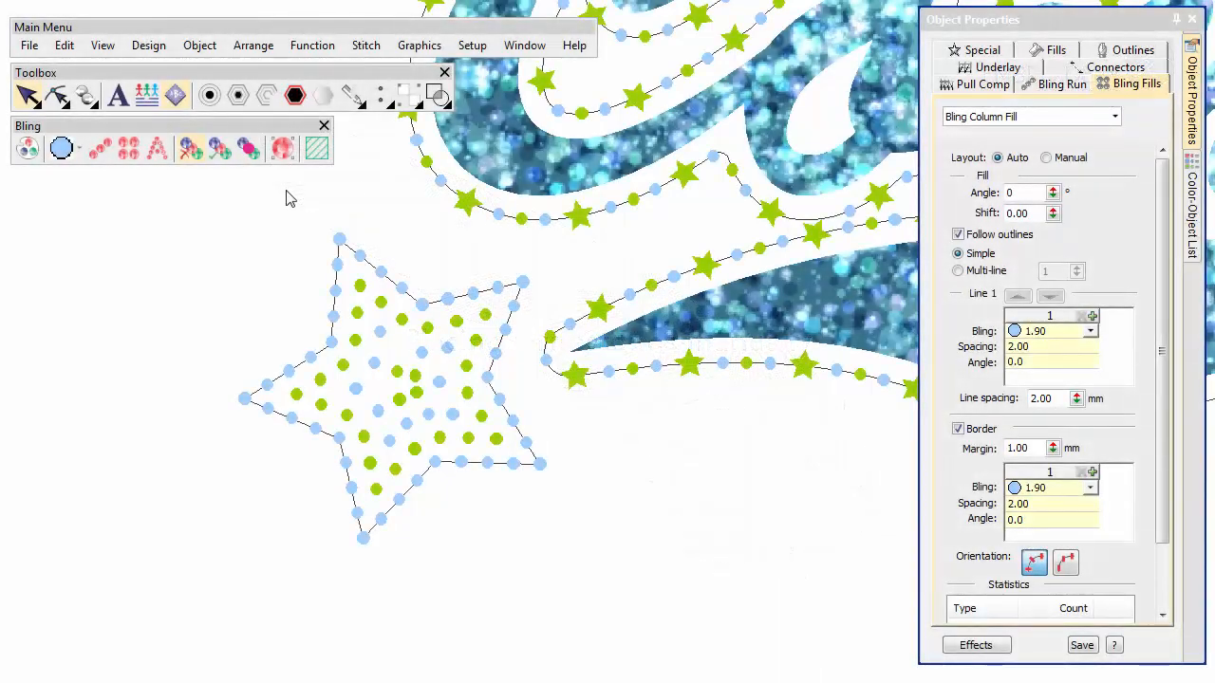
# Remove the green blings at the centre of the star fill with Bling Edit.
pyautogui.click(283, 152)
pyautogui.click(399, 375)
pyautogui.click(399, 374)
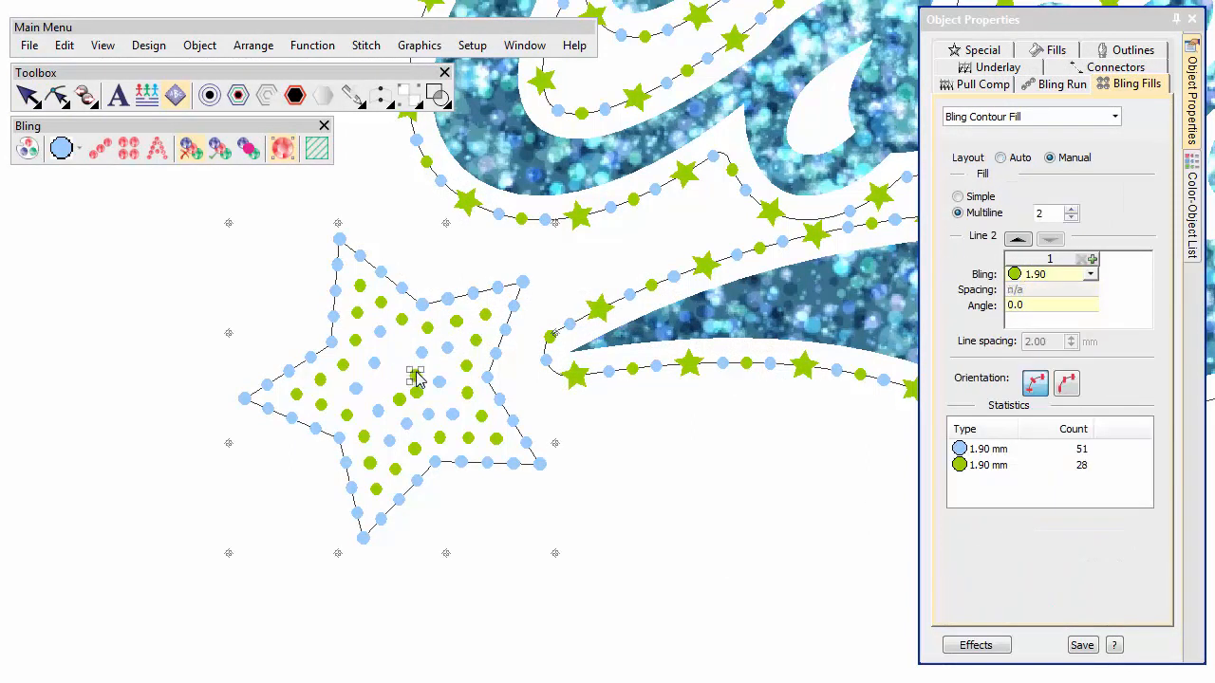
pyautogui.click(414, 377)
pyautogui.click(400, 399)
pyautogui.click(399, 404)
# Place a Star 5.00 mm bling at the centre of the star fill, then reset the current bling to ss6.
pyautogui.click(80, 152)
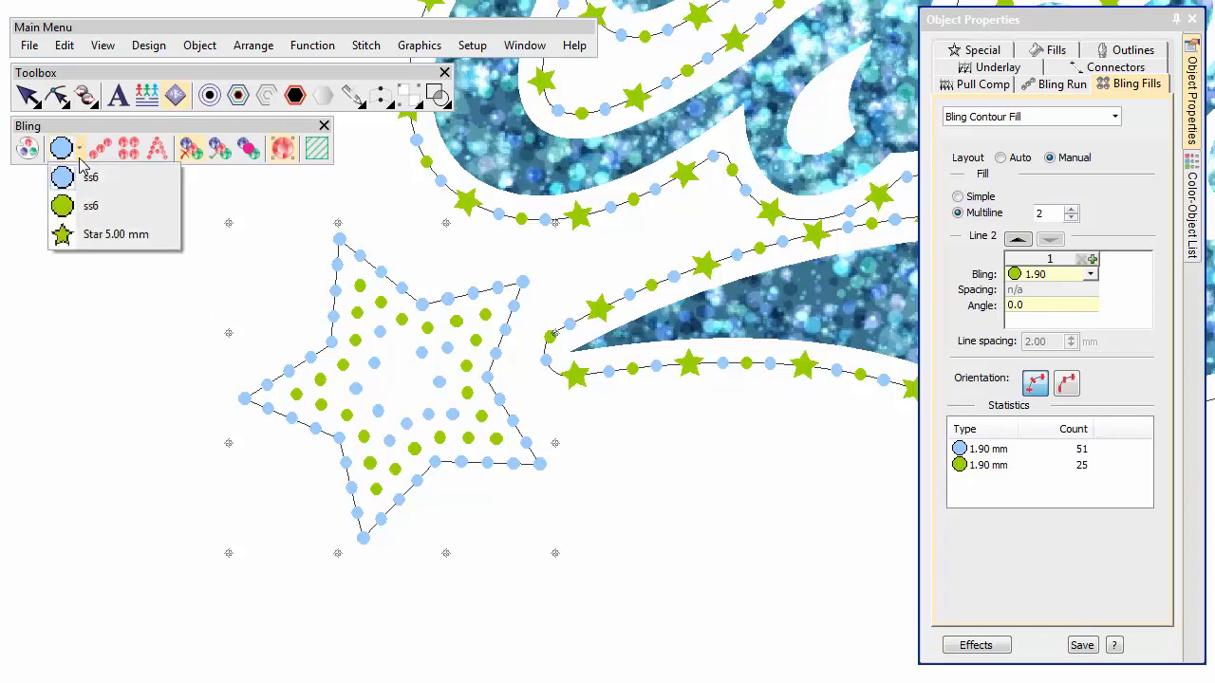
pyautogui.click(93, 237)
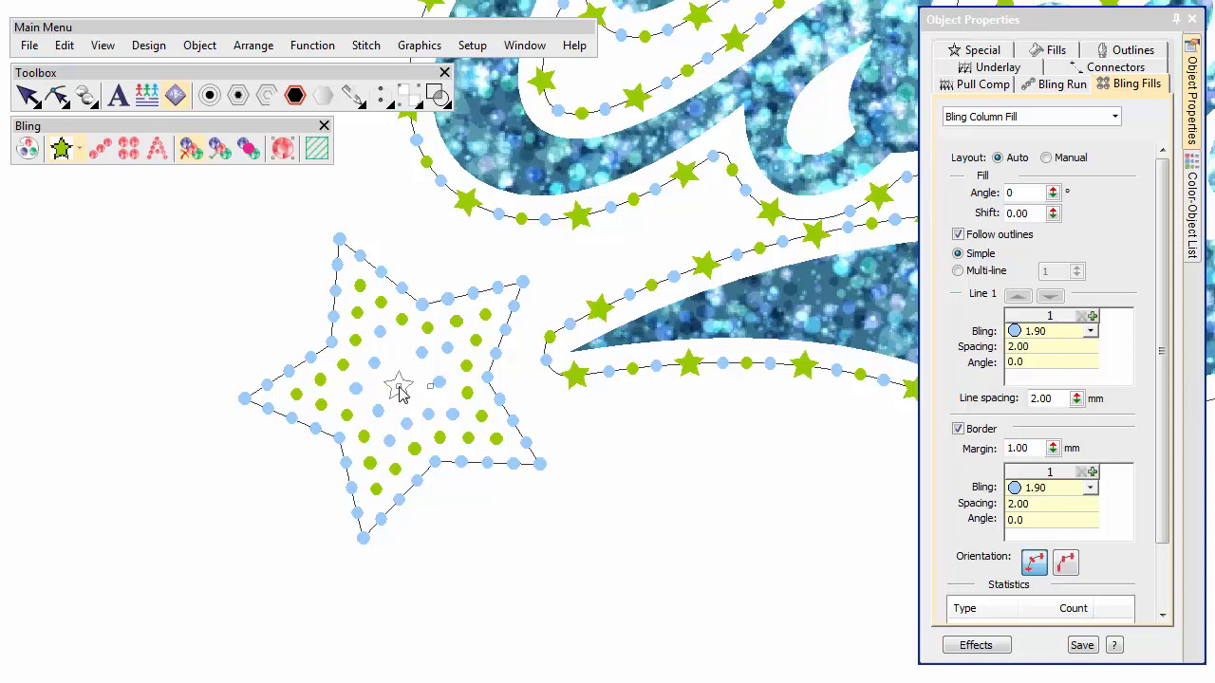
pyautogui.moveTo(431, 386); pyautogui.dragTo(430, 371)
pyautogui.click(432, 377)
pyautogui.click(80, 150)
pyautogui.click(84, 181)
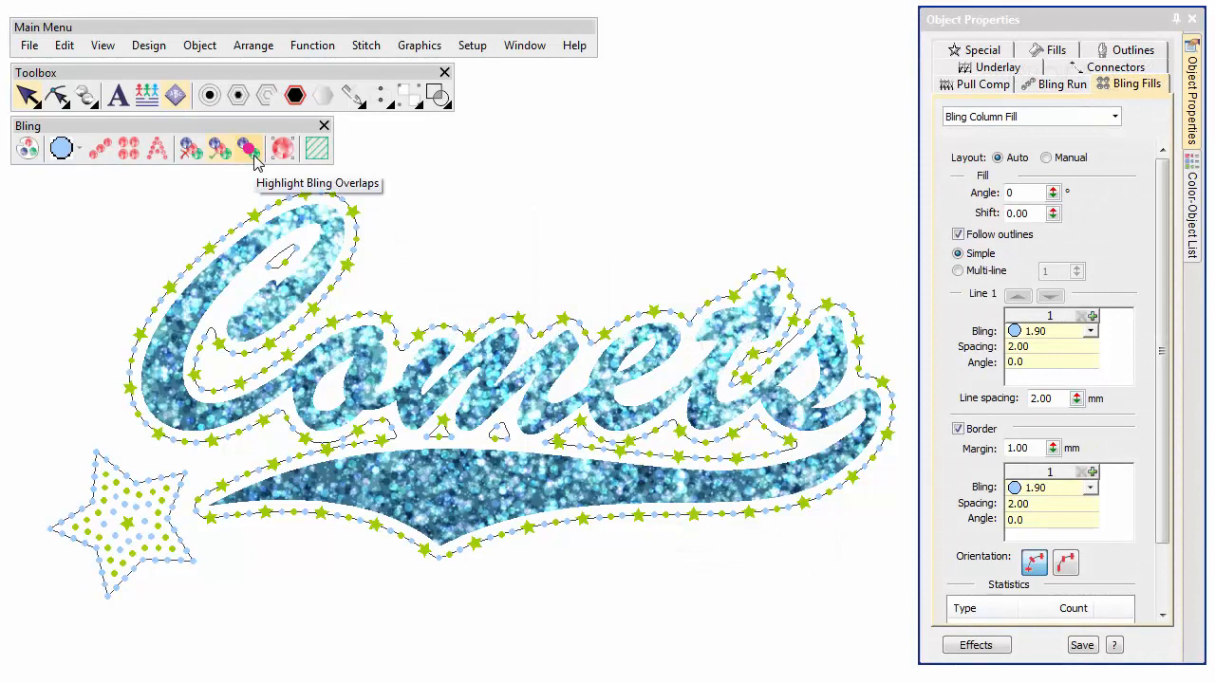
# Highlight bling overlaps, then use Bling Edit to nudge the overlapping star bling below the lettering slightly.
pyautogui.click(249, 149)
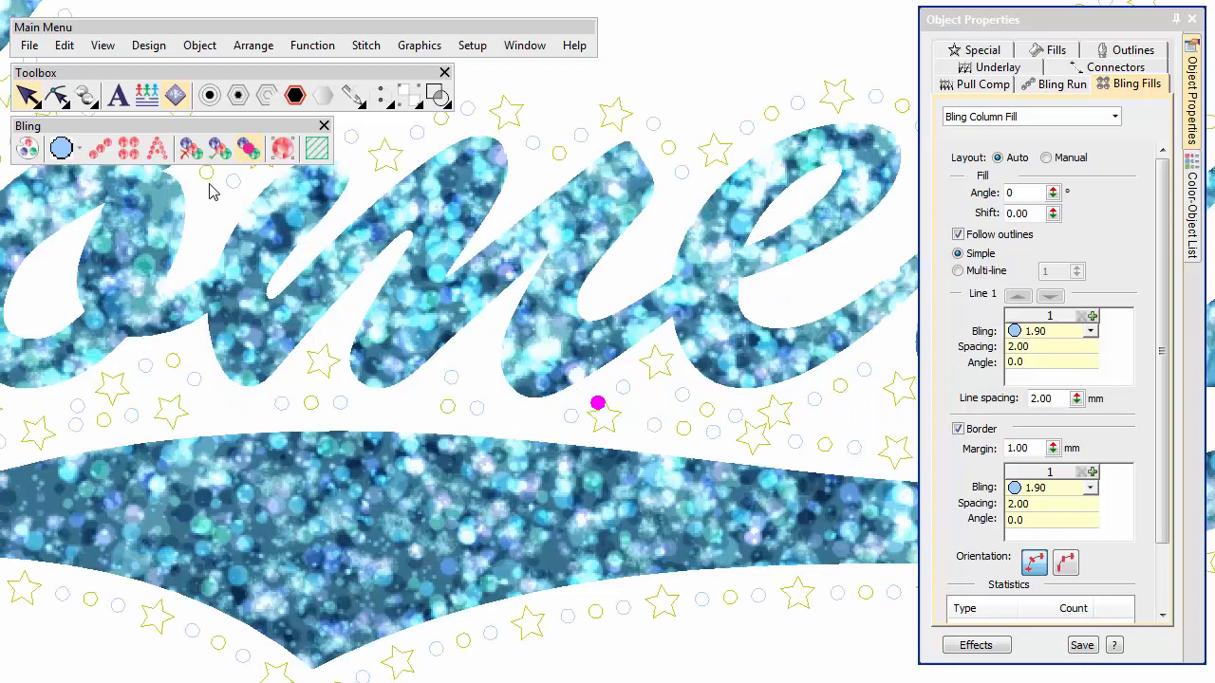
pyautogui.click(187, 163)
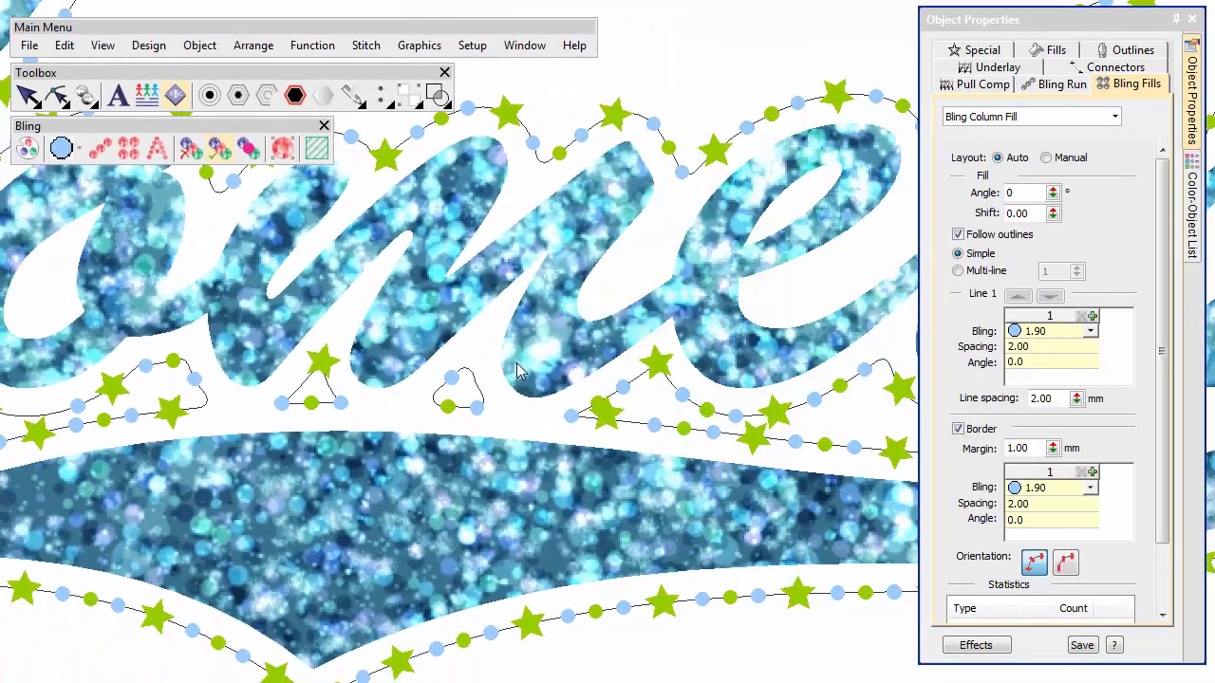
pyautogui.click(283, 150)
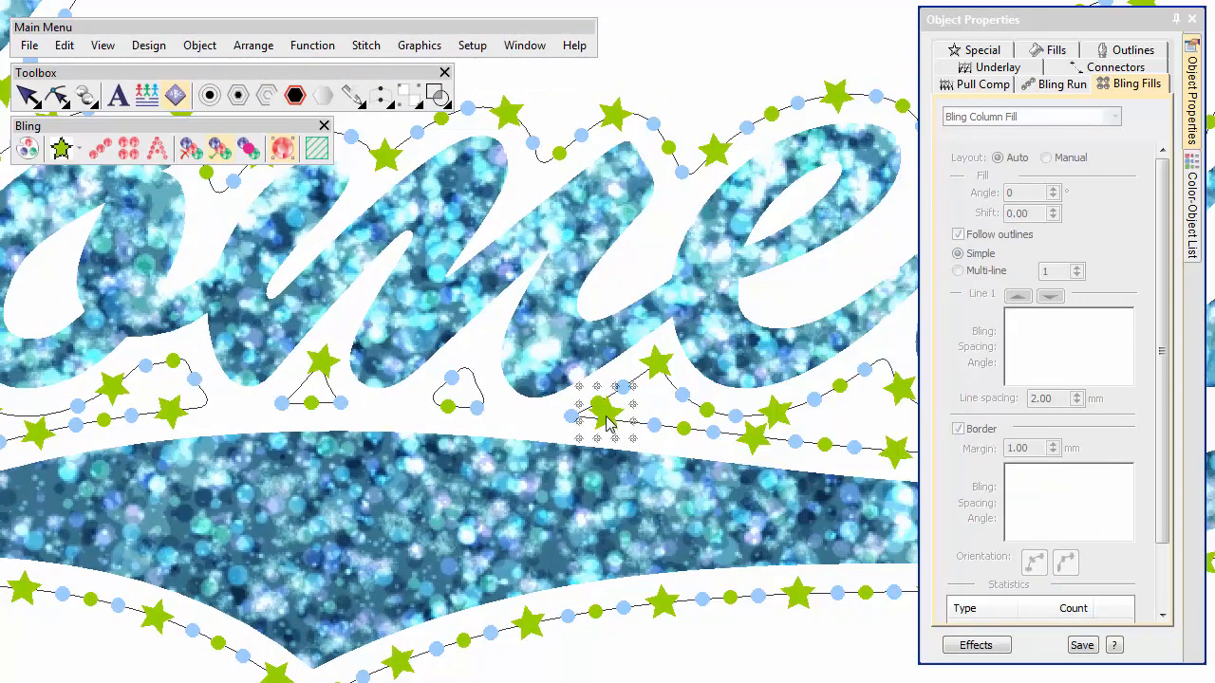
pyautogui.moveTo(608, 424); pyautogui.dragTo(626, 429)
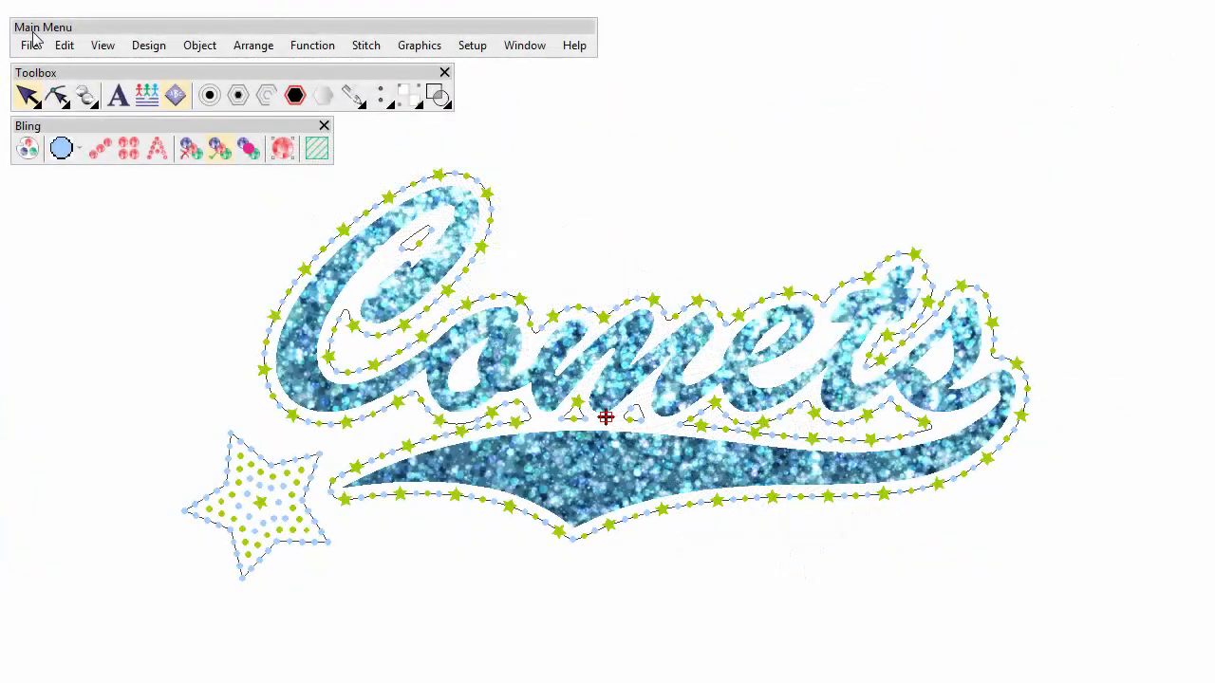
# Add a new CAMS connection in the Connection Manager, with model CAMS 1V 6P Basic.
pyautogui.click(32, 41)
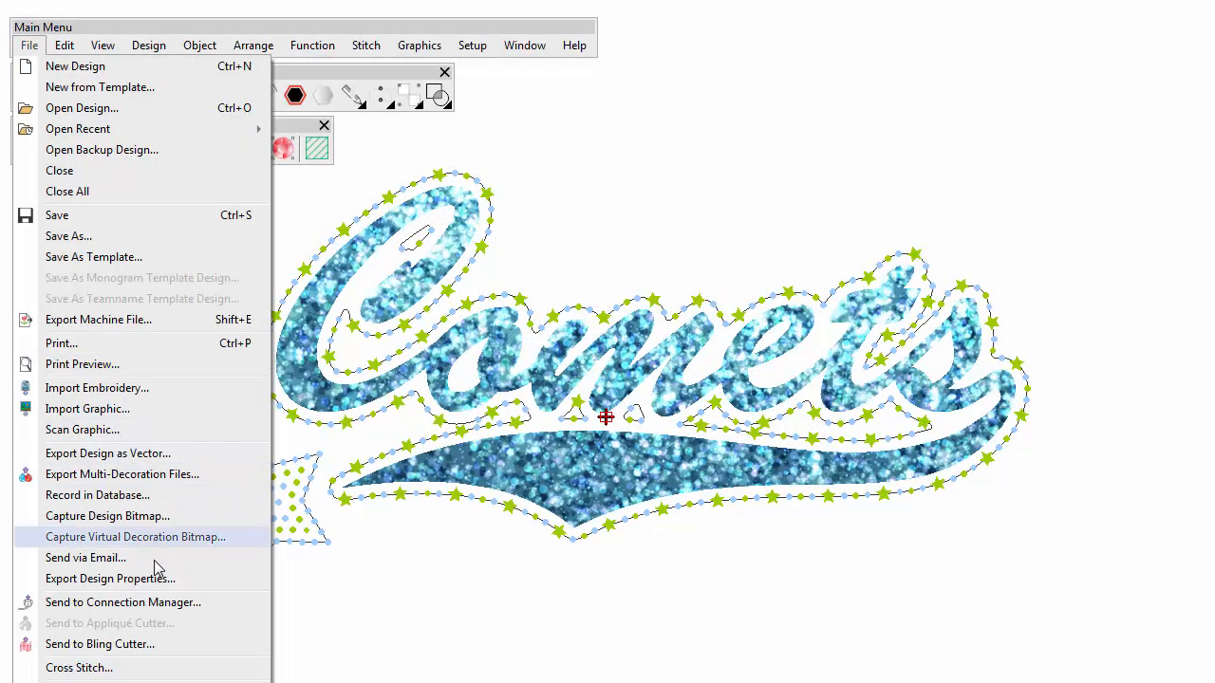
pyautogui.click(147, 610)
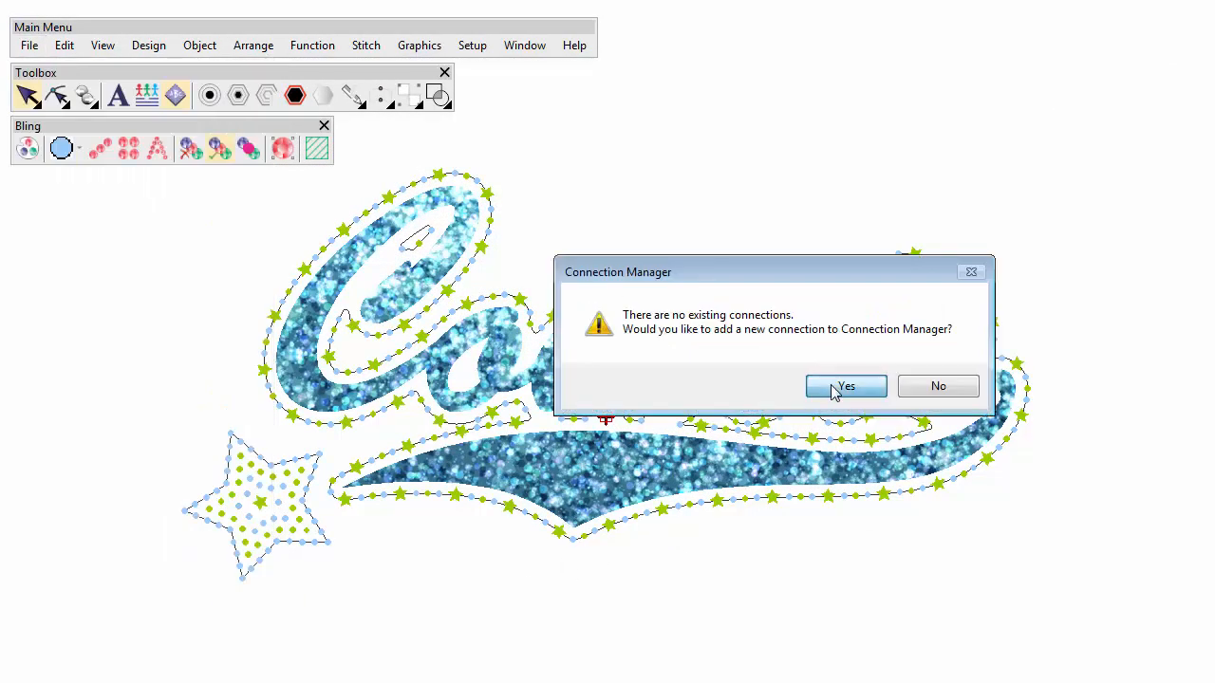
pyautogui.click(832, 389)
pyautogui.click(624, 123)
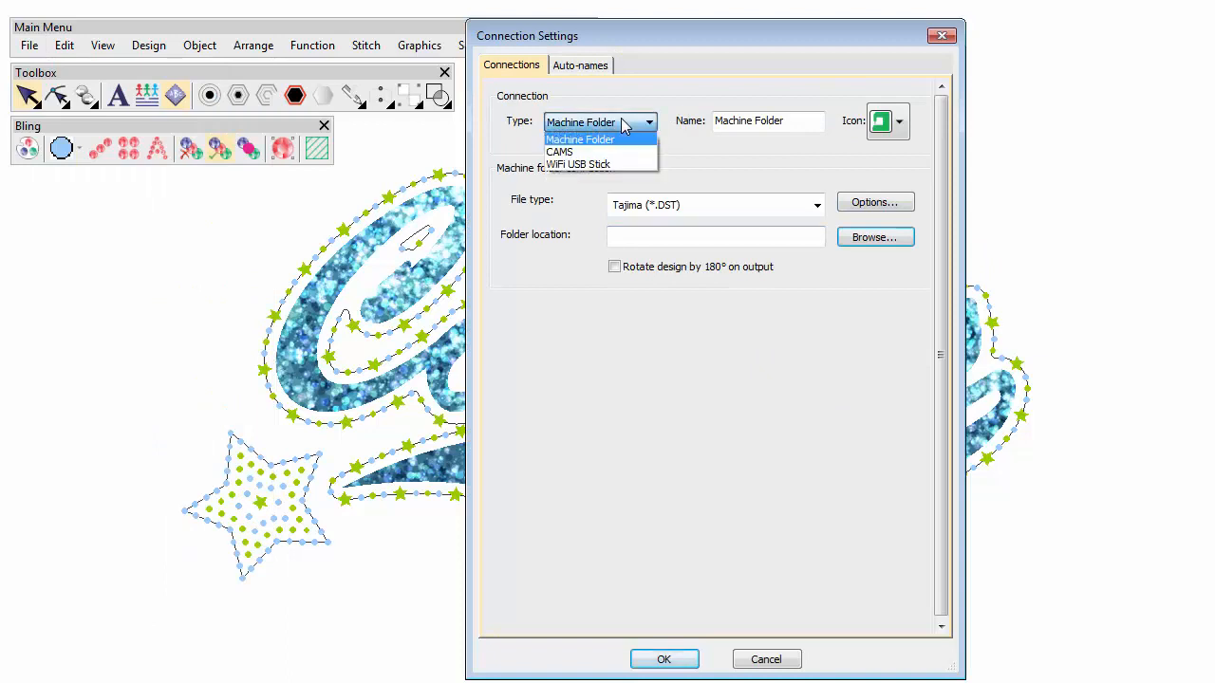
pyautogui.click(612, 154)
pyautogui.click(655, 391)
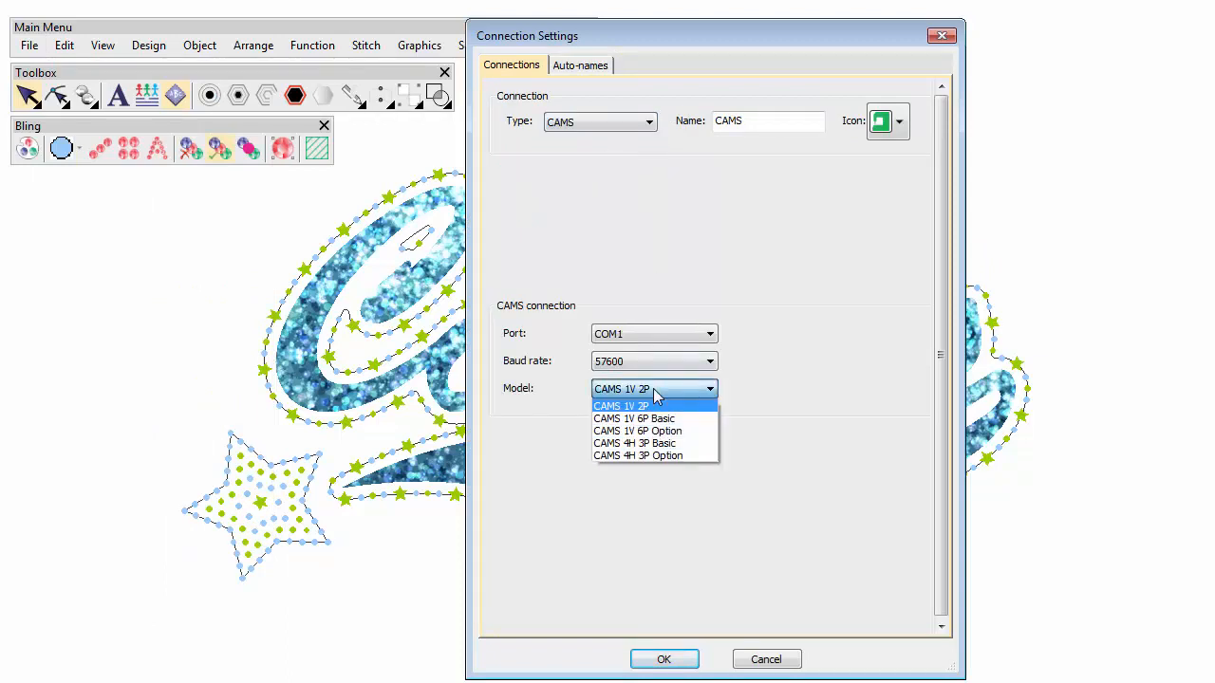
pyautogui.click(655, 419)
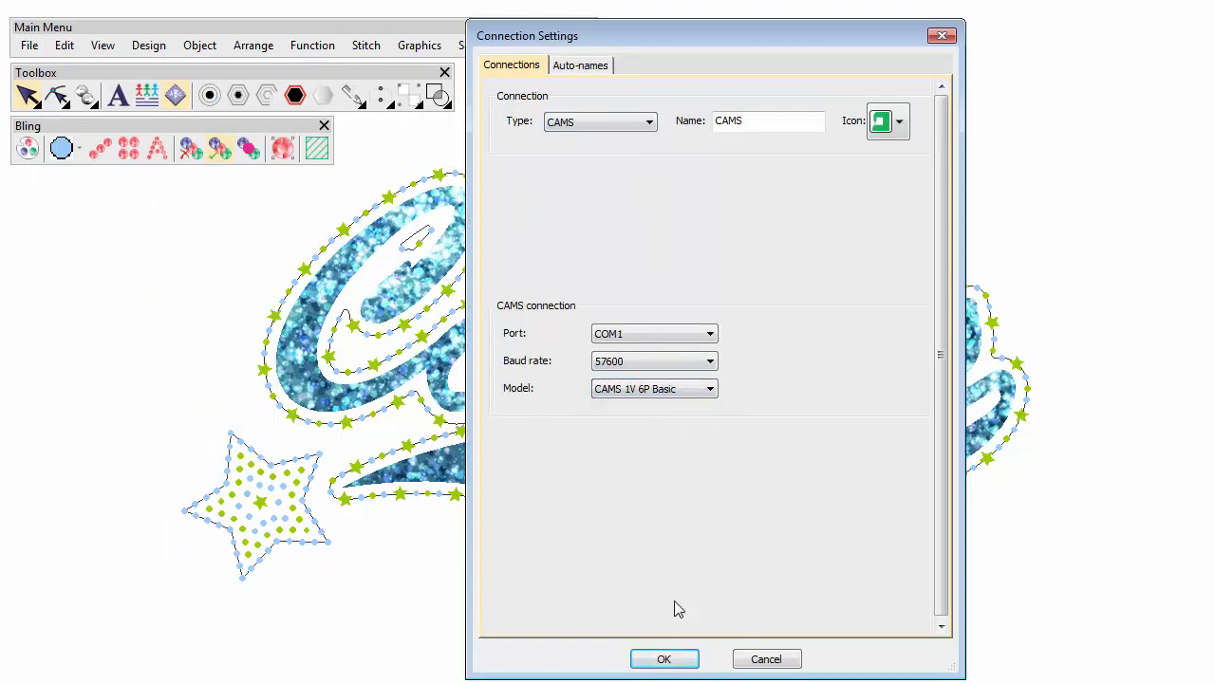
pyautogui.click(672, 664)
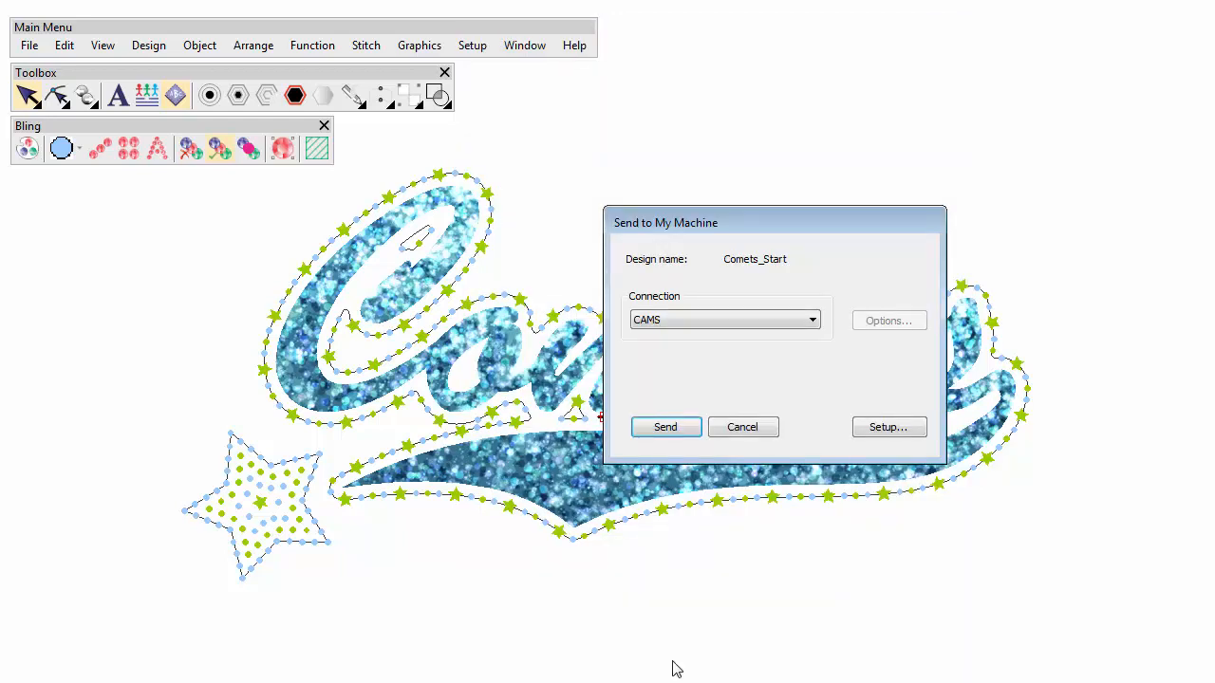
# Send the design to the CAMS machine with all three bling types assigned to feeders.
pyautogui.click(677, 434)
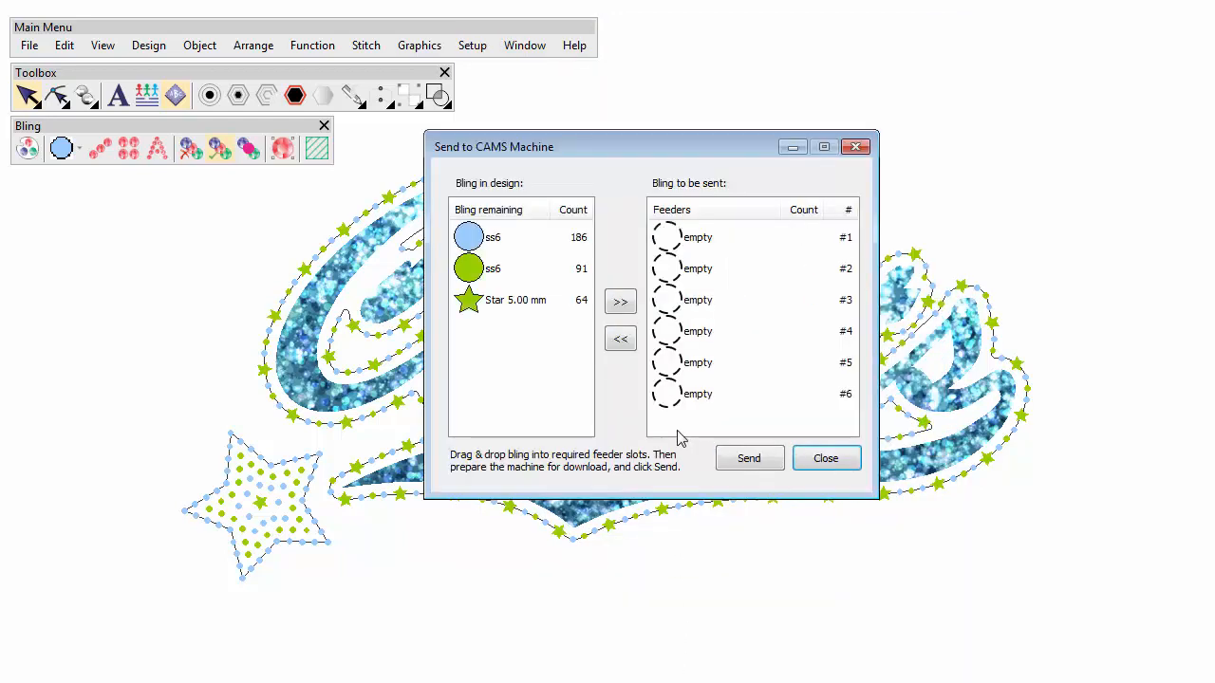
pyautogui.click(620, 304)
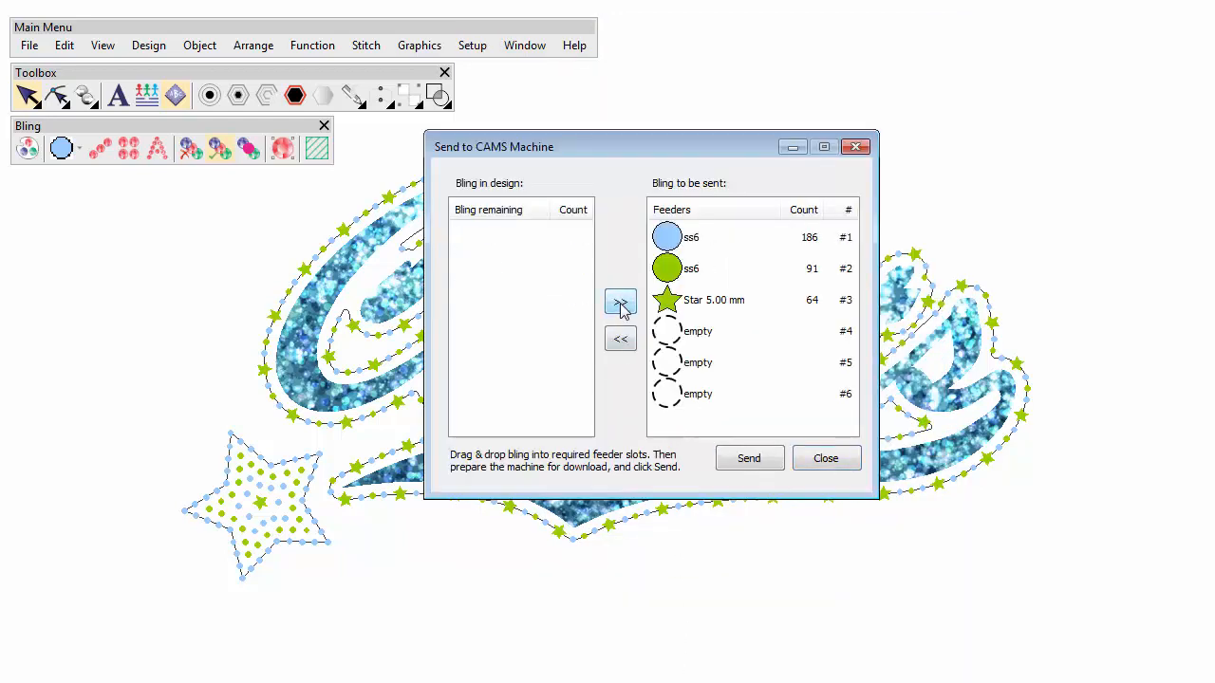
pyautogui.click(741, 465)
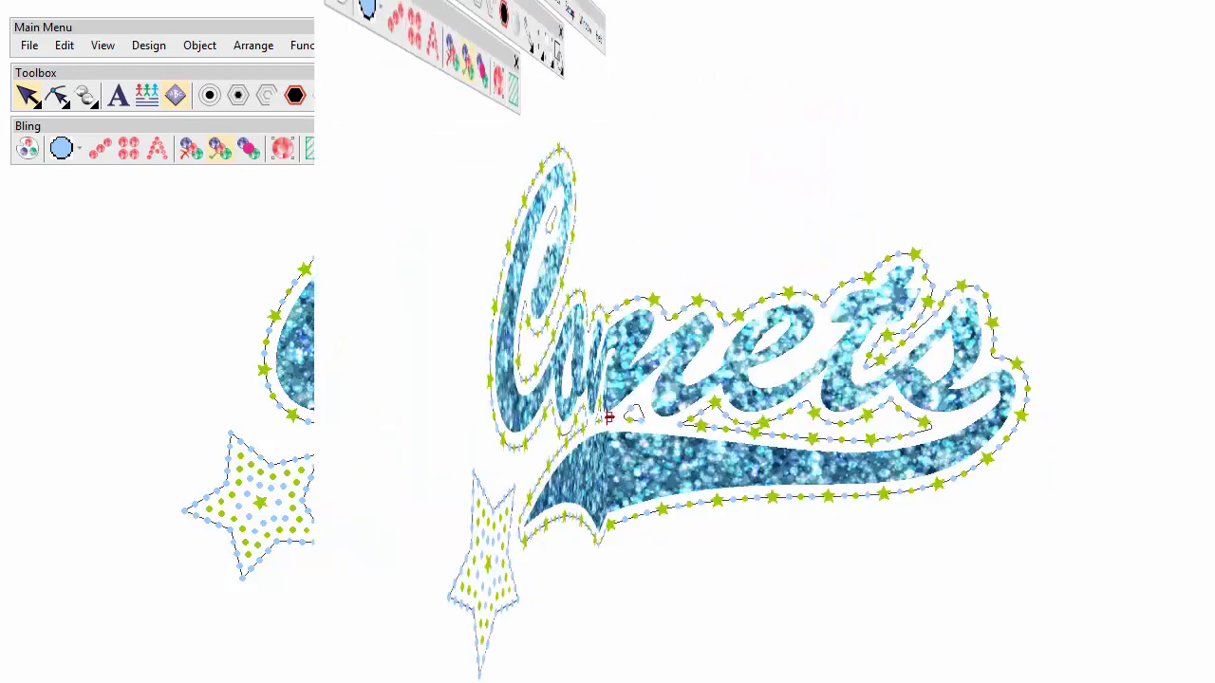
# Preview the Send to Bling Cutter output with Print to file enabled, paging through each bling template.
pyautogui.click(30, 46)
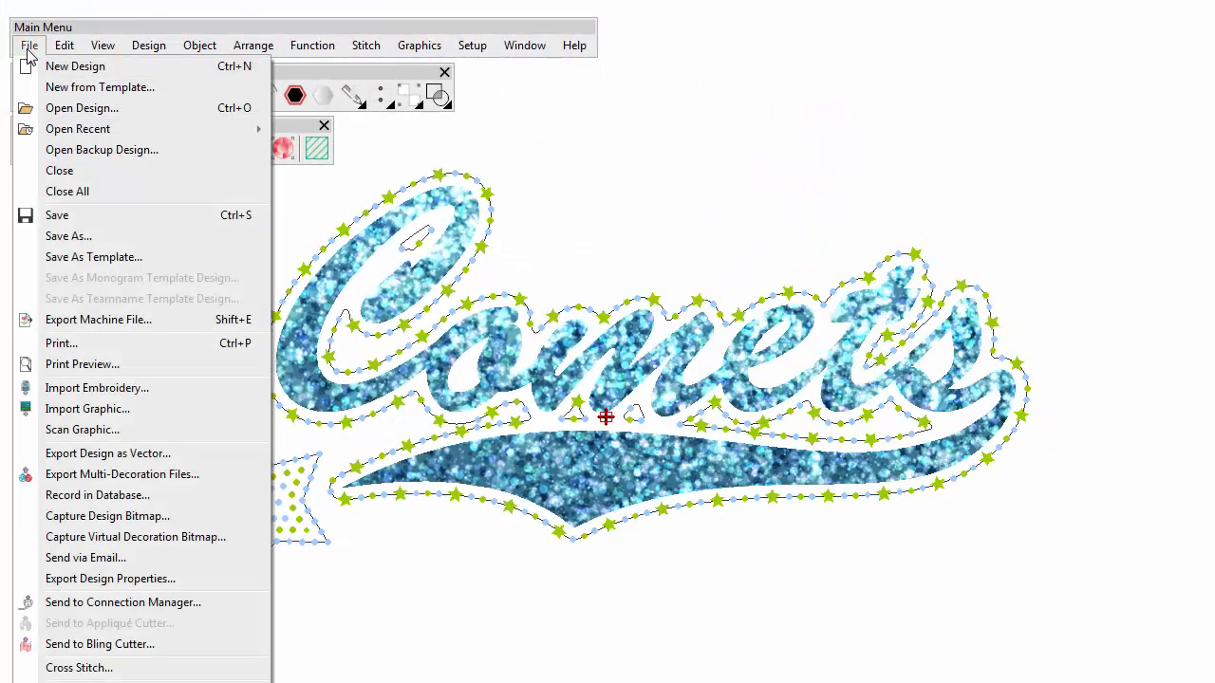
pyautogui.click(138, 648)
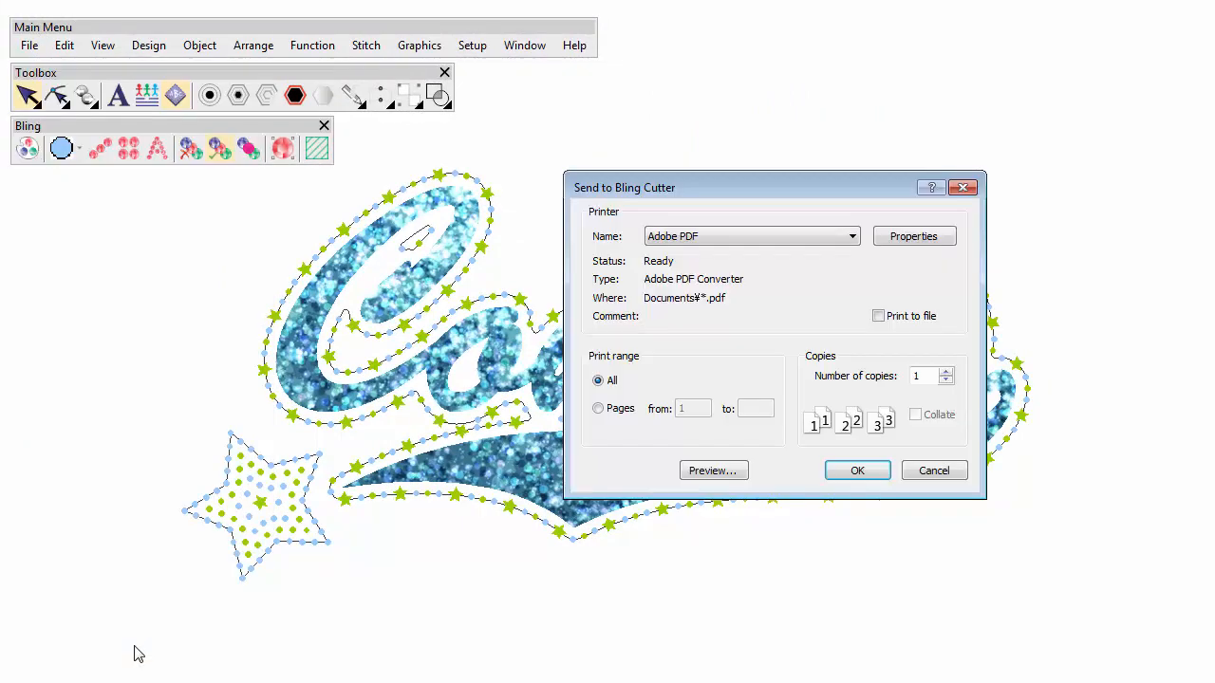
pyautogui.click(879, 316)
pyautogui.click(722, 471)
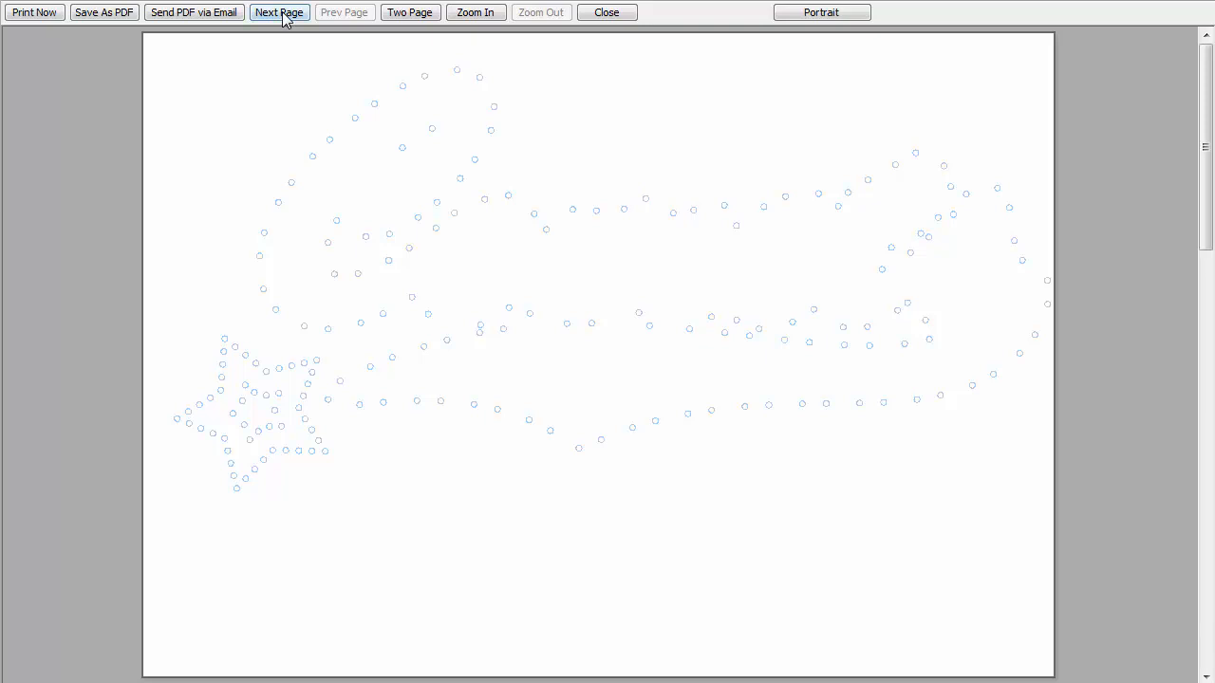
pyautogui.click(281, 15)
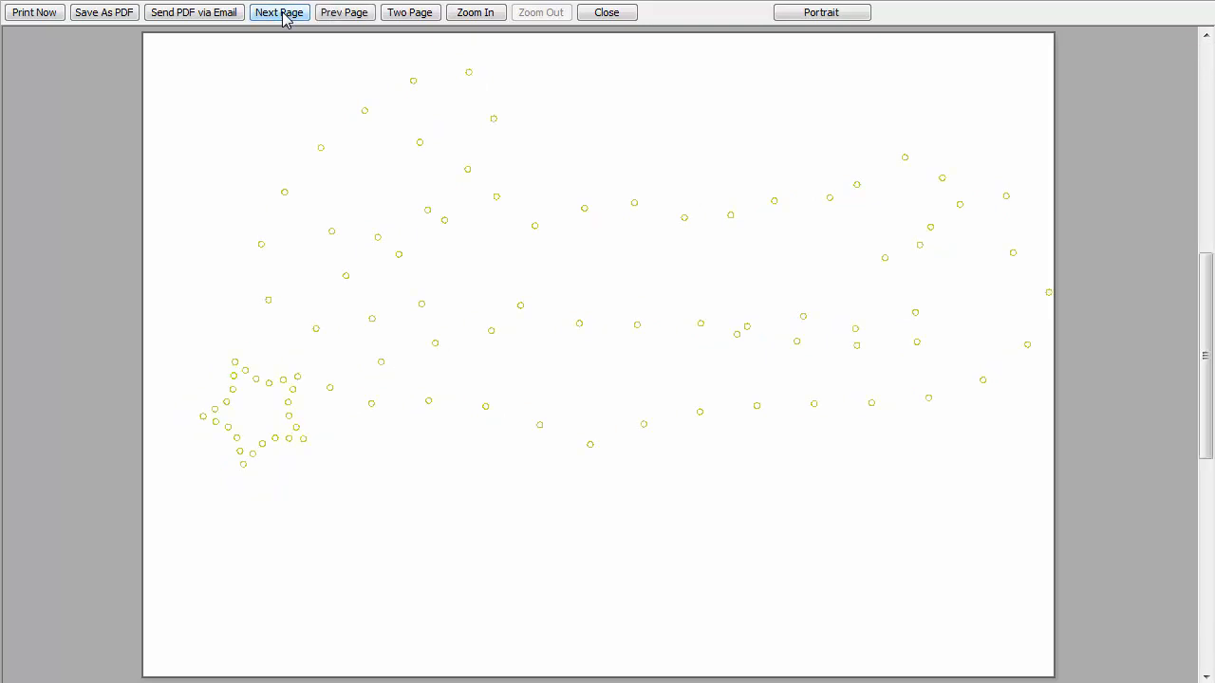
pyautogui.click(282, 13)
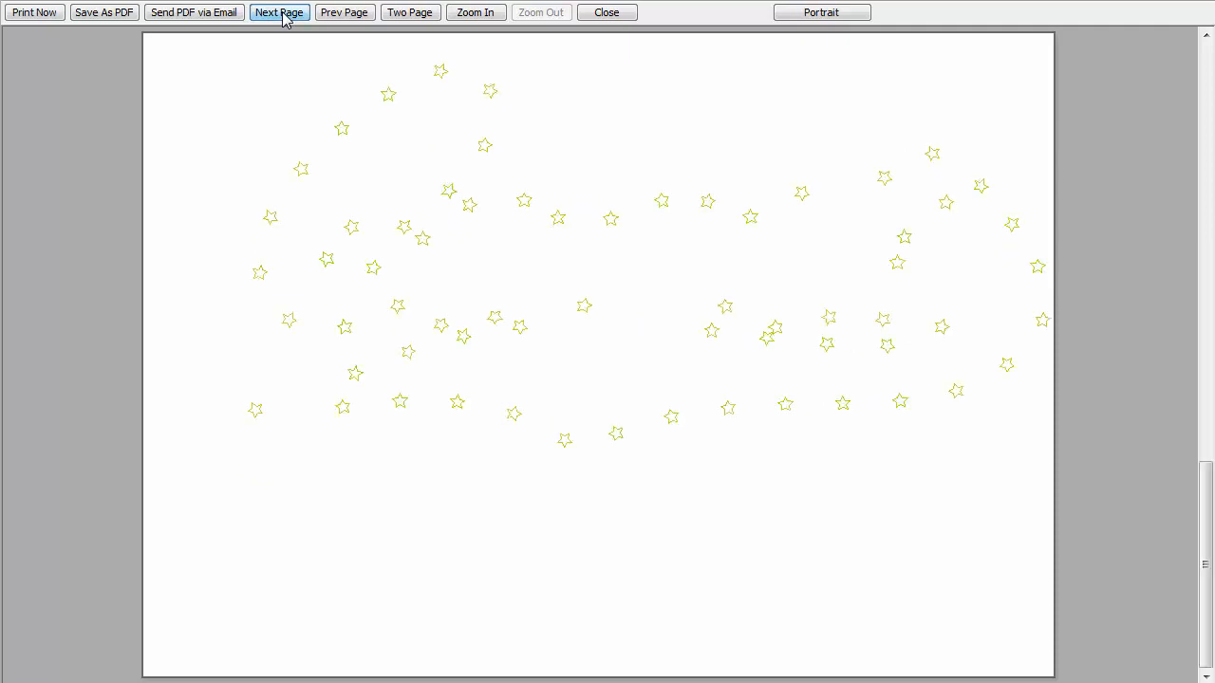